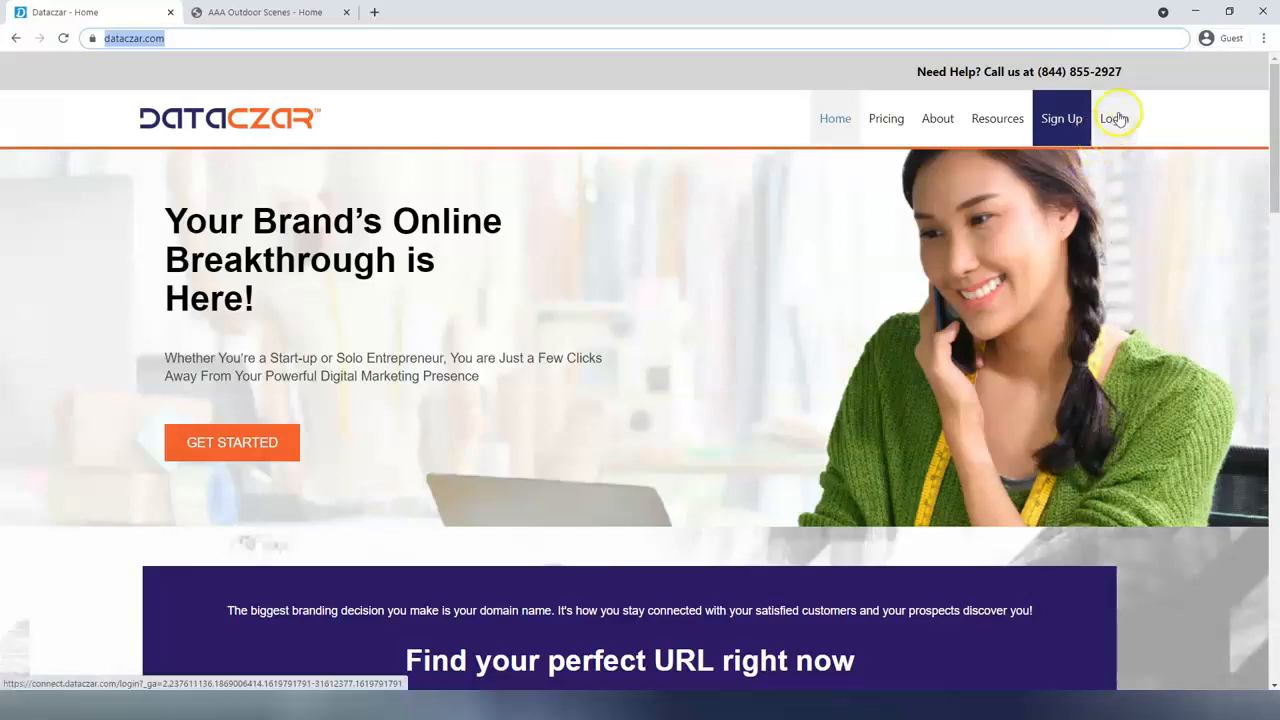
- Log in to the Dataczar account, close the old home page, show the dashboard full screen and open the website management section
click(1115, 119)
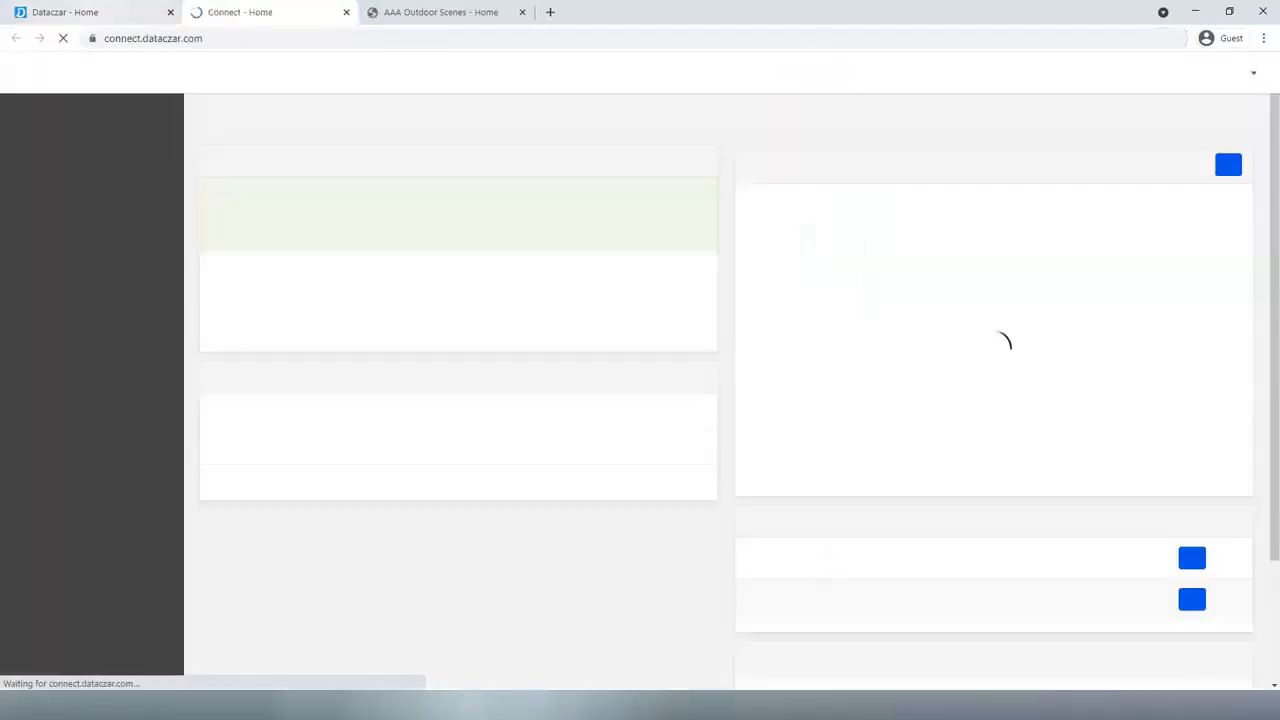
click(170, 12)
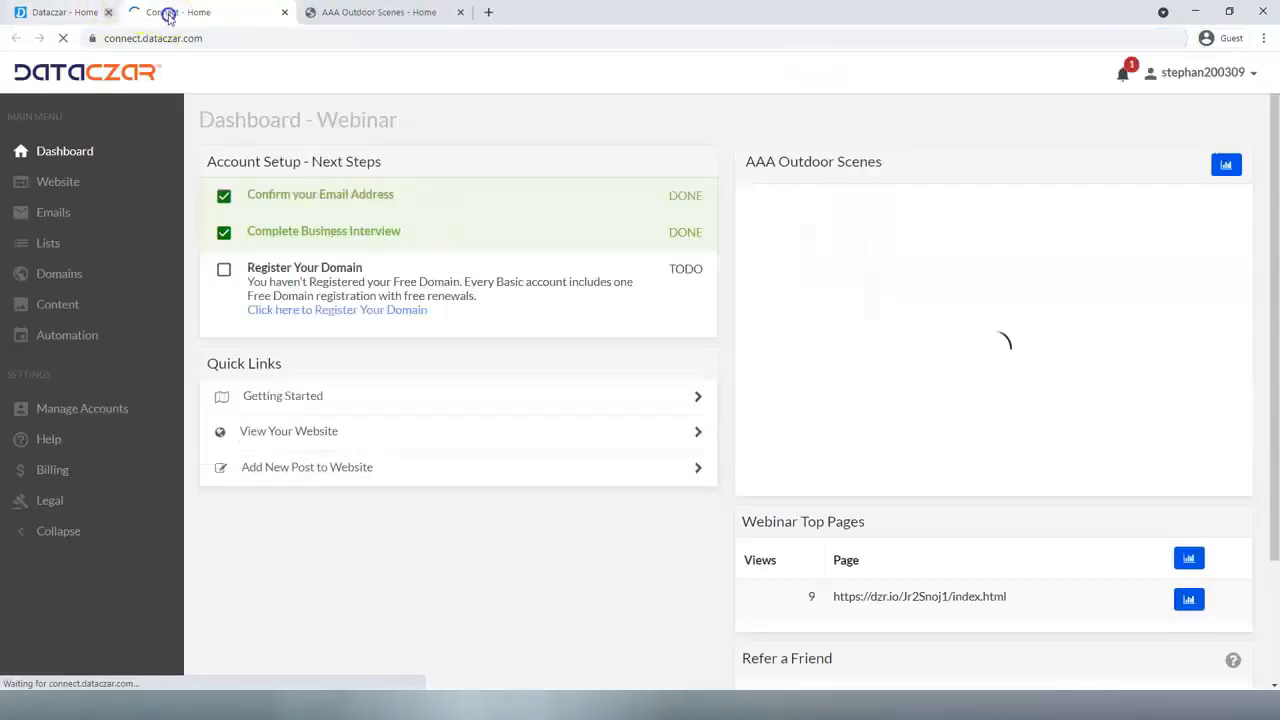
key(F11)
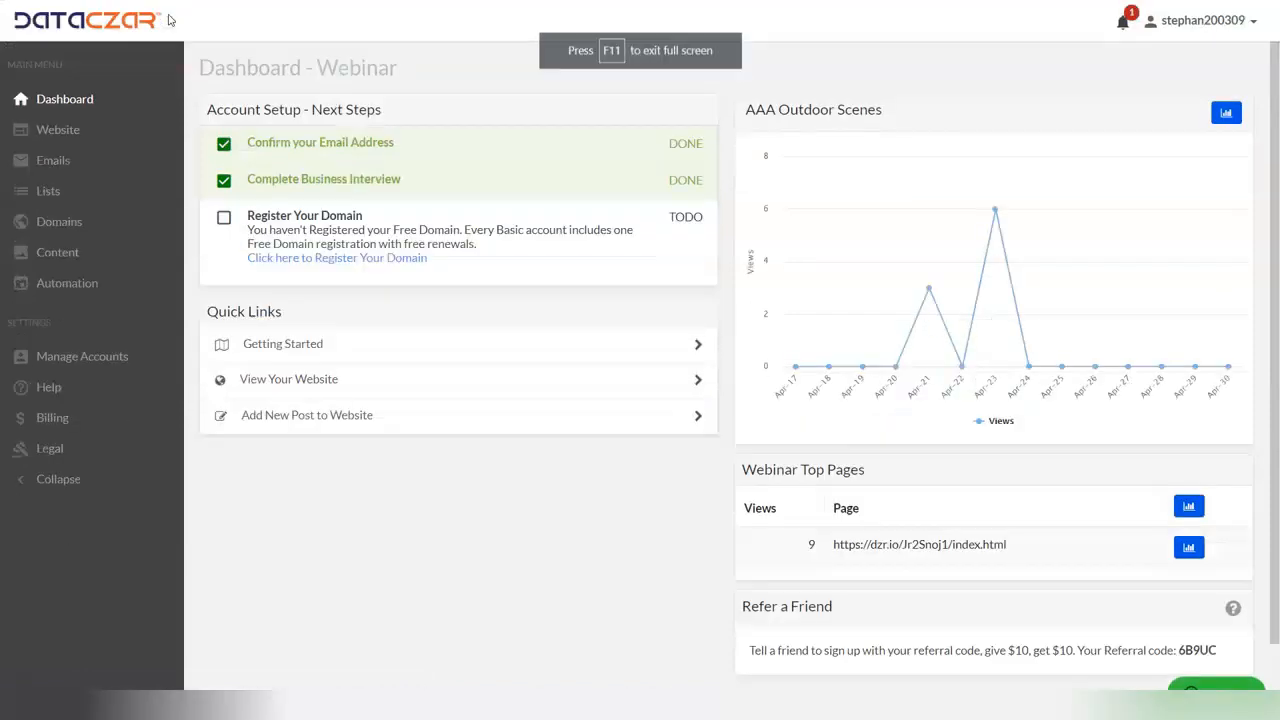
click(58, 133)
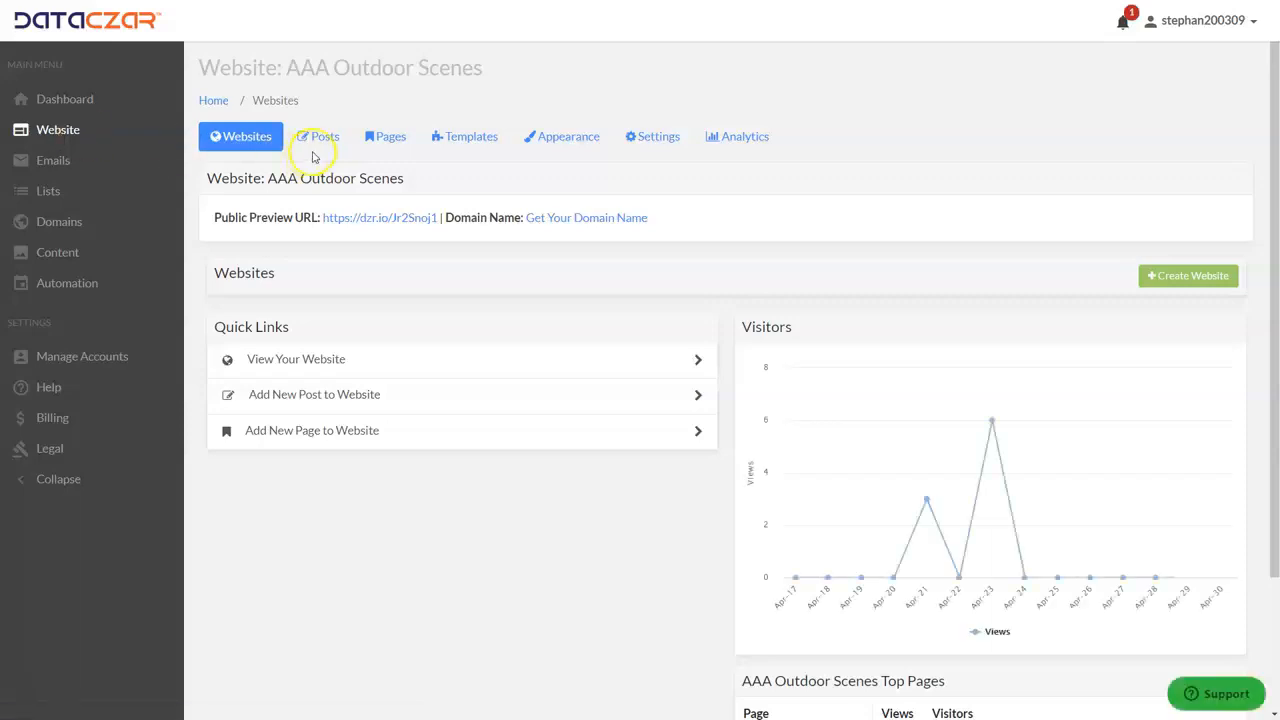
- Review the published AAA Outdoor Scenes home page, including its menu and the bungee photo, and return to website management
click(320, 145)
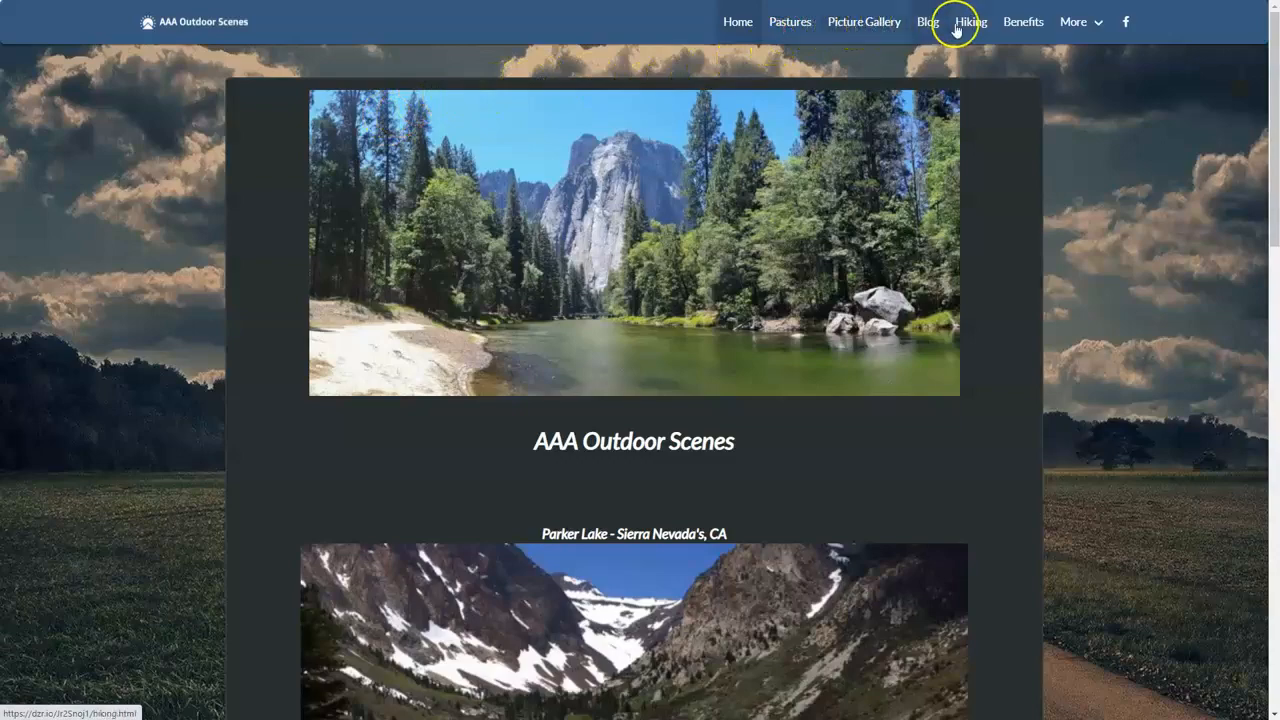
scroll(366, 433, down, 4)
scroll(366, 433, down, 7)
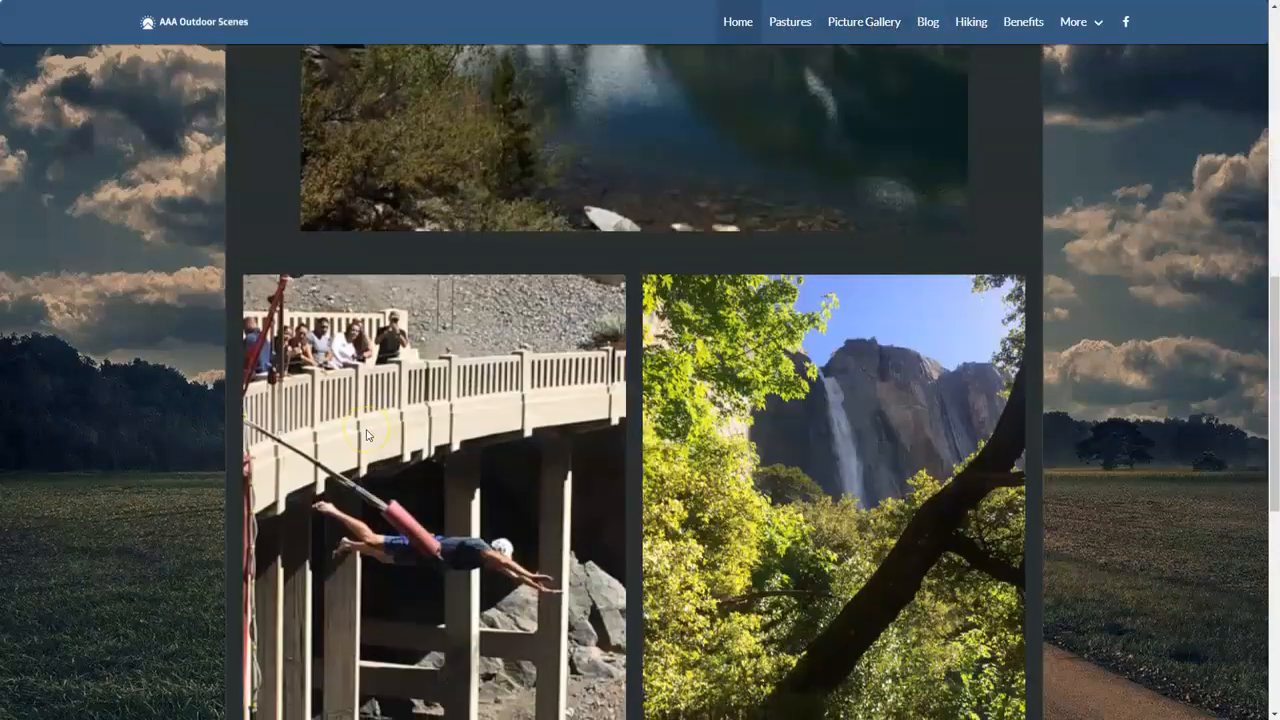
scroll(262, 371, up, 10)
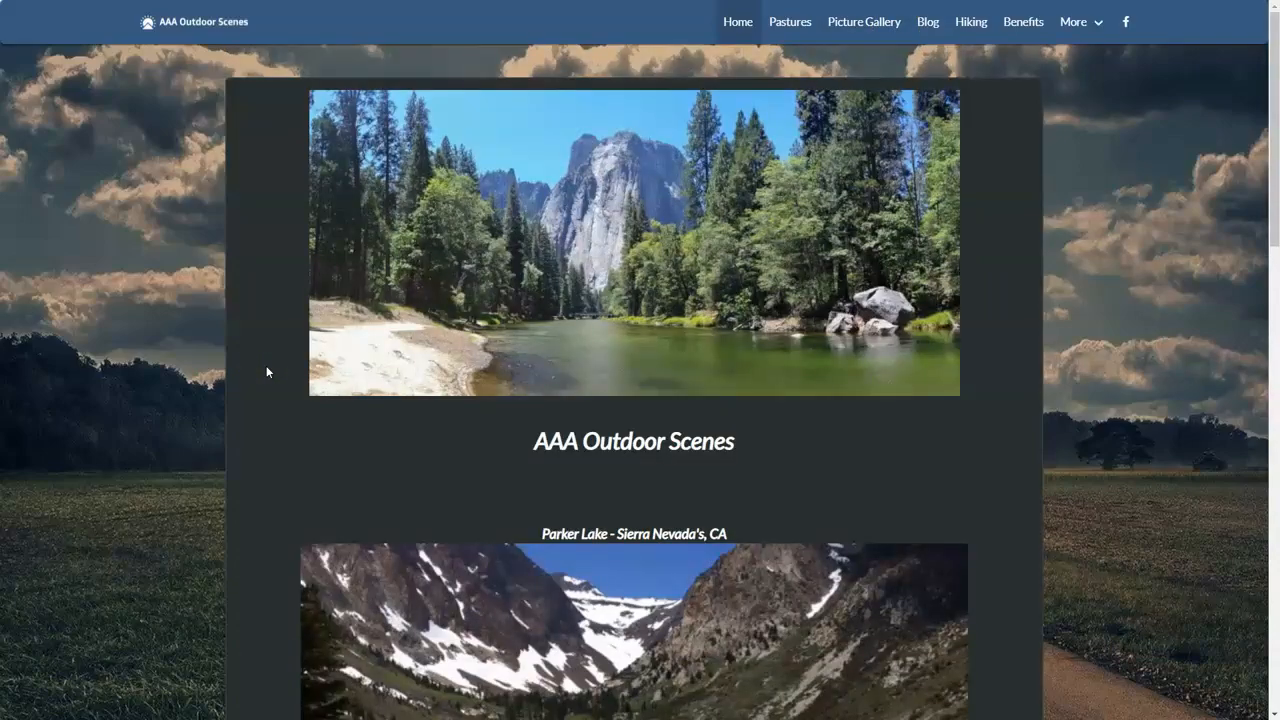
key(ctrl+w)
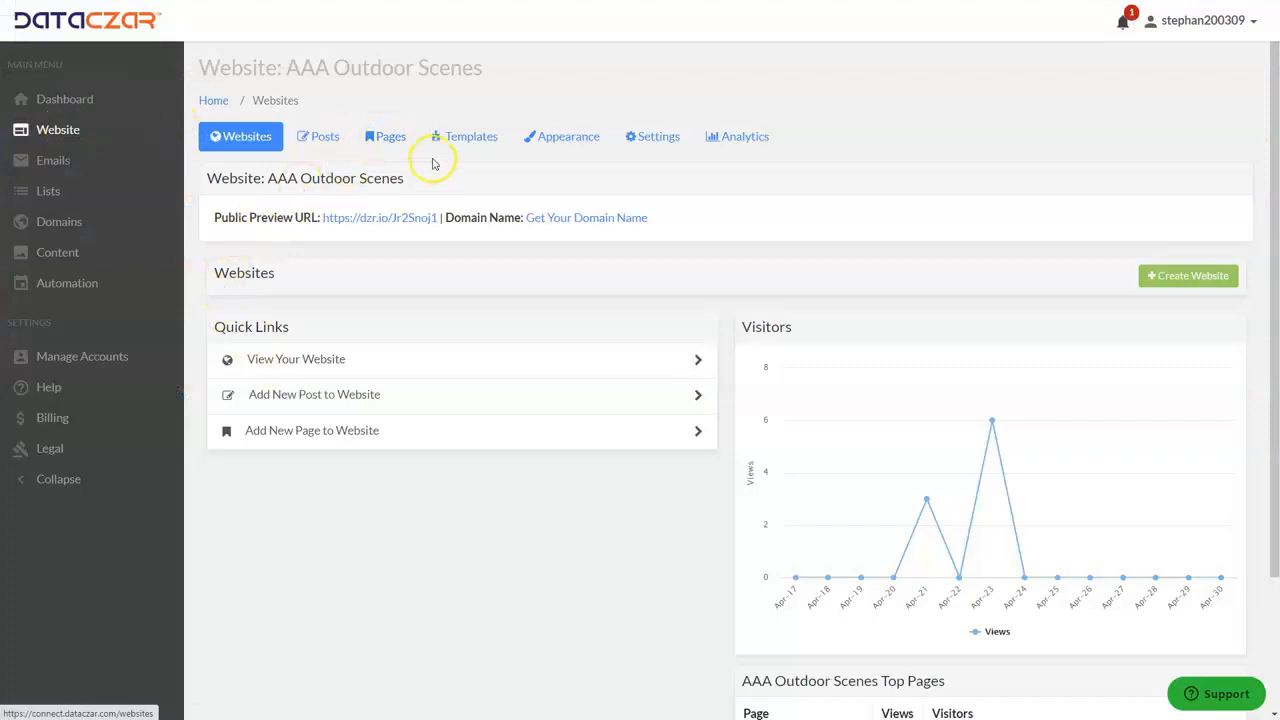
- Open the Home page for editing and add the caption "Visit Bungee America - click here" under the bungee photo
click(394, 140)
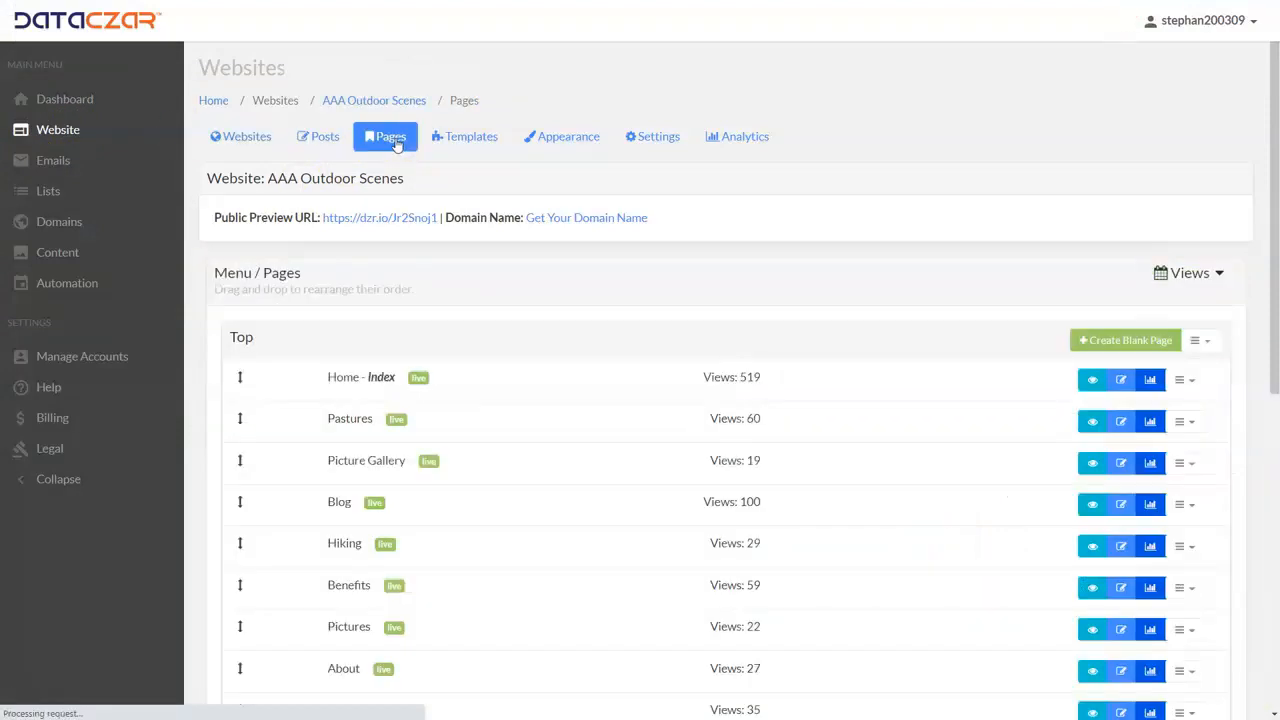
click(1120, 381)
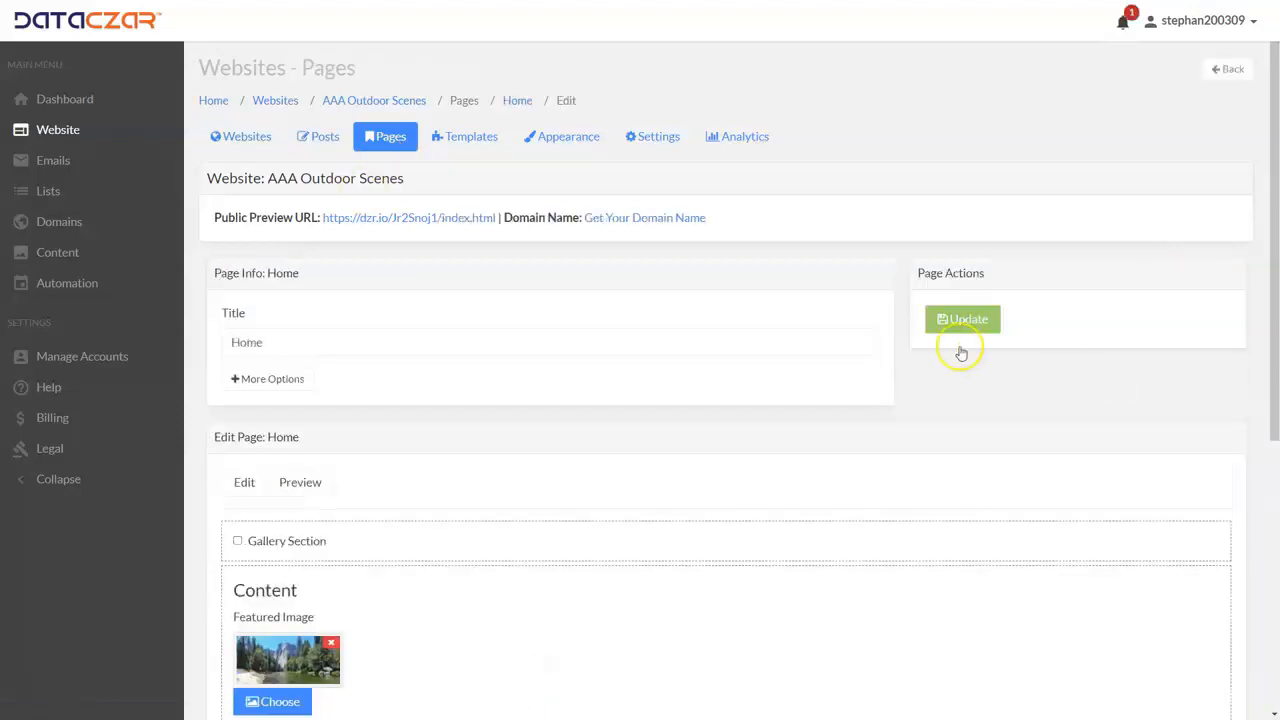
scroll(520, 306, down, 4)
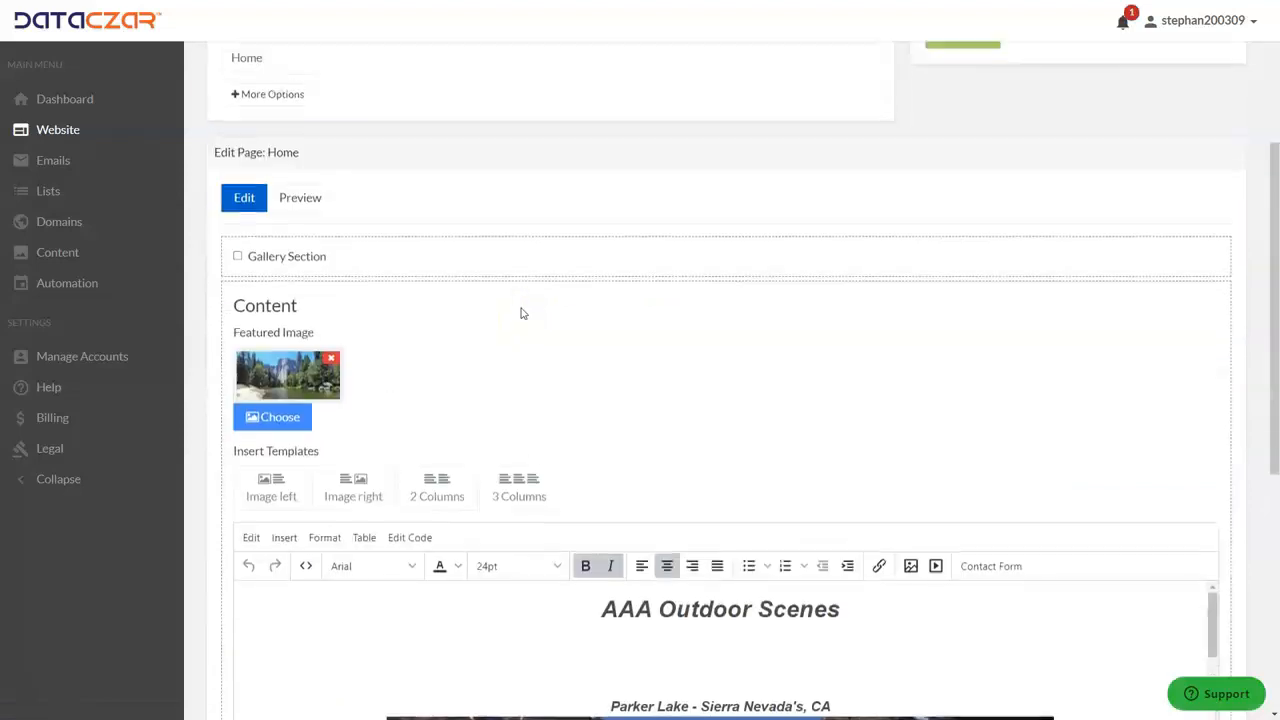
scroll(519, 309, down, 3)
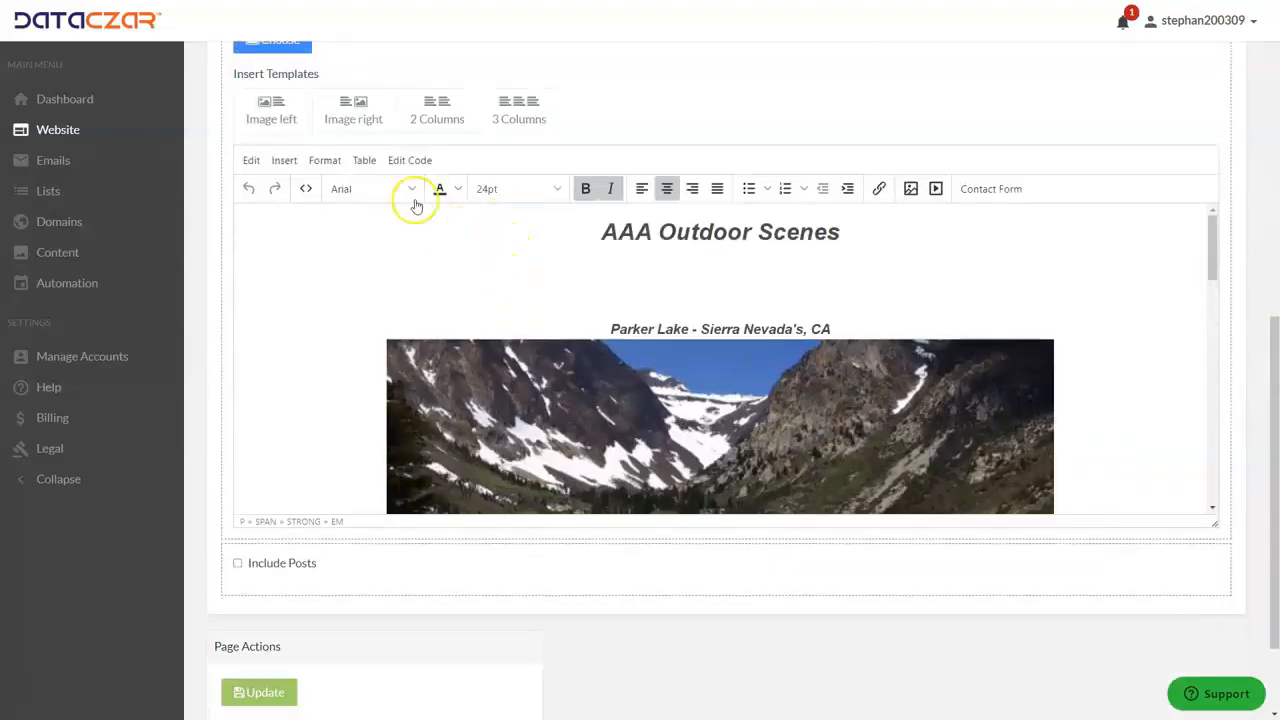
scroll(566, 303, down, 3)
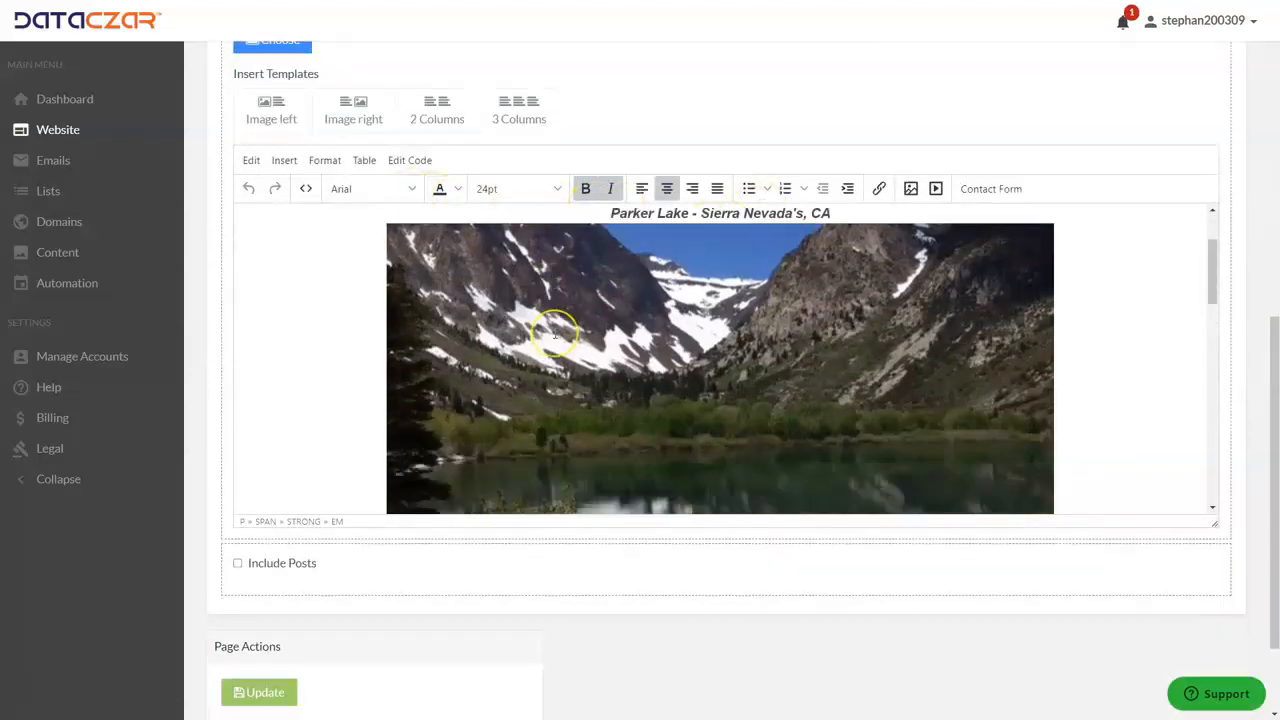
scroll(555, 333, down, 5)
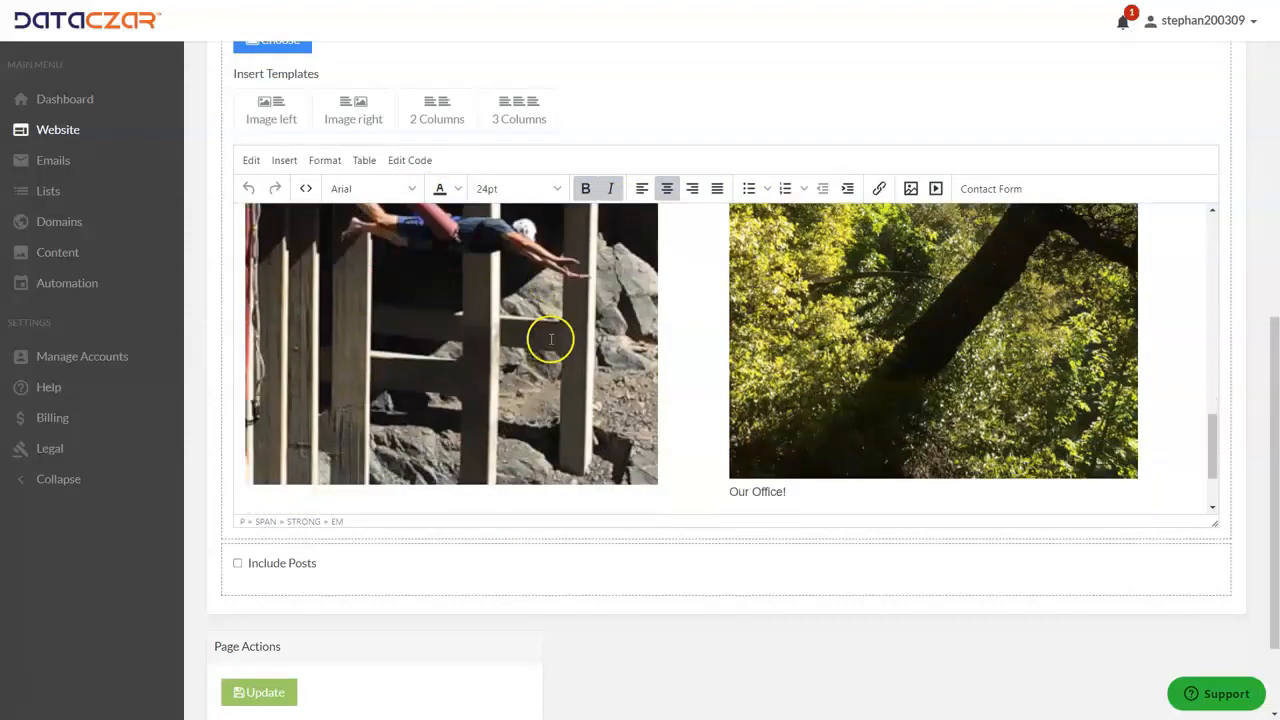
click(265, 386)
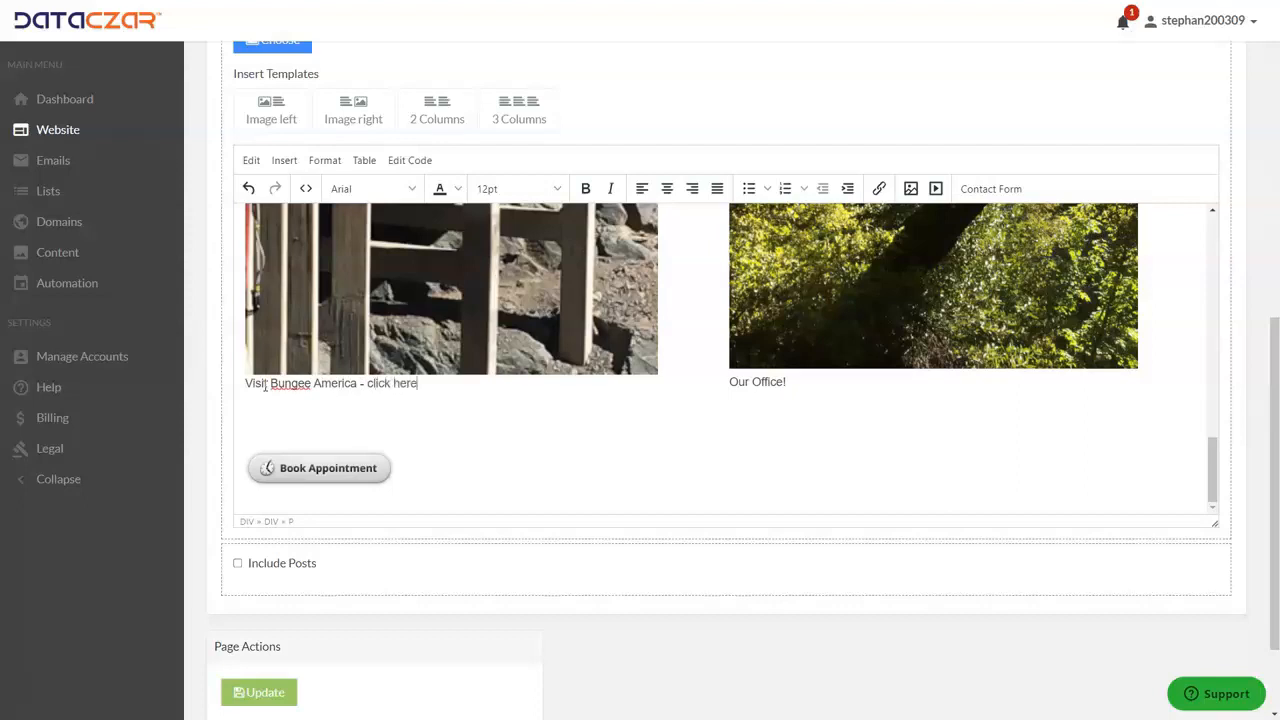
click(426, 383)
drag(426, 383, 249, 394)
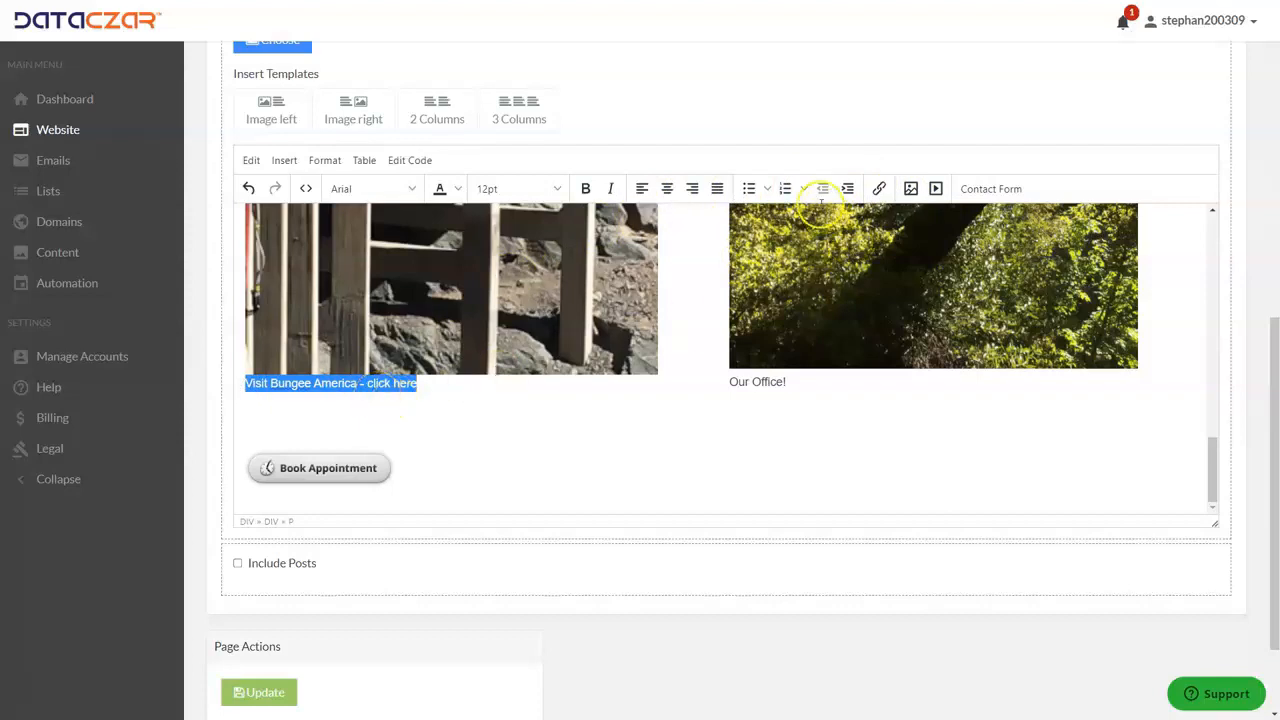
click(879, 190)
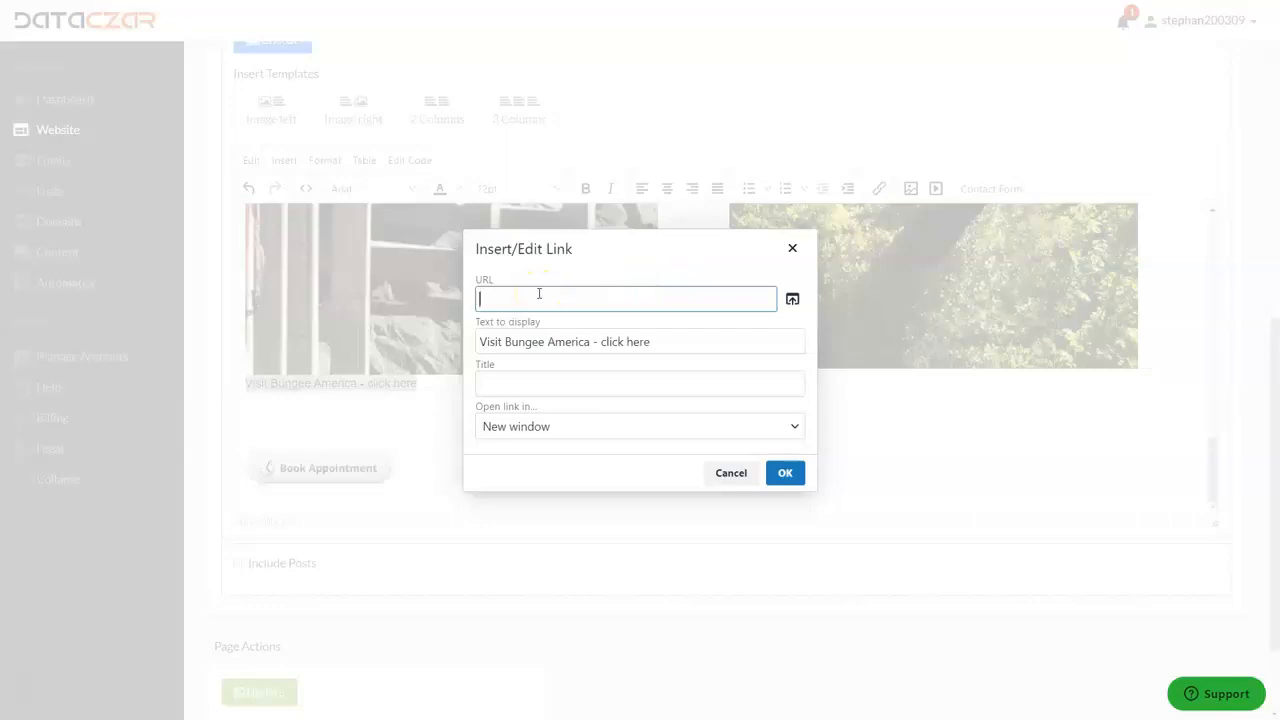
text(https://www.bungeeamerica.com/)
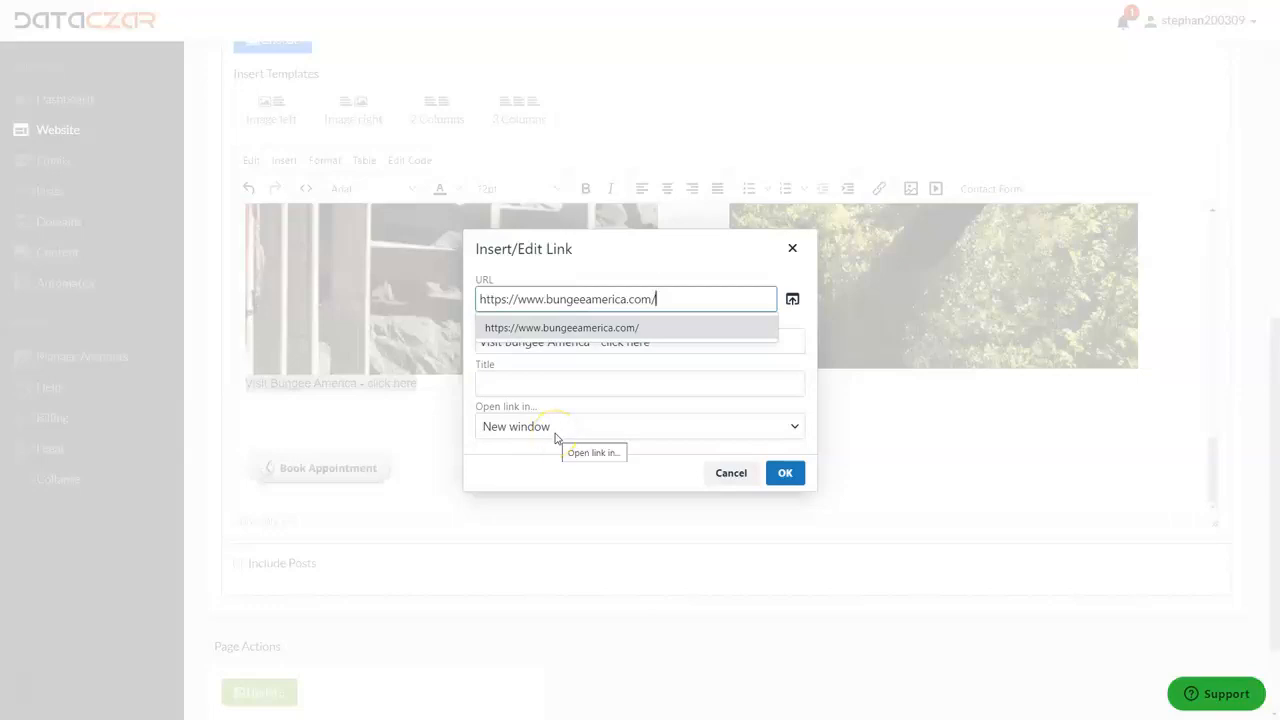
click(785, 476)
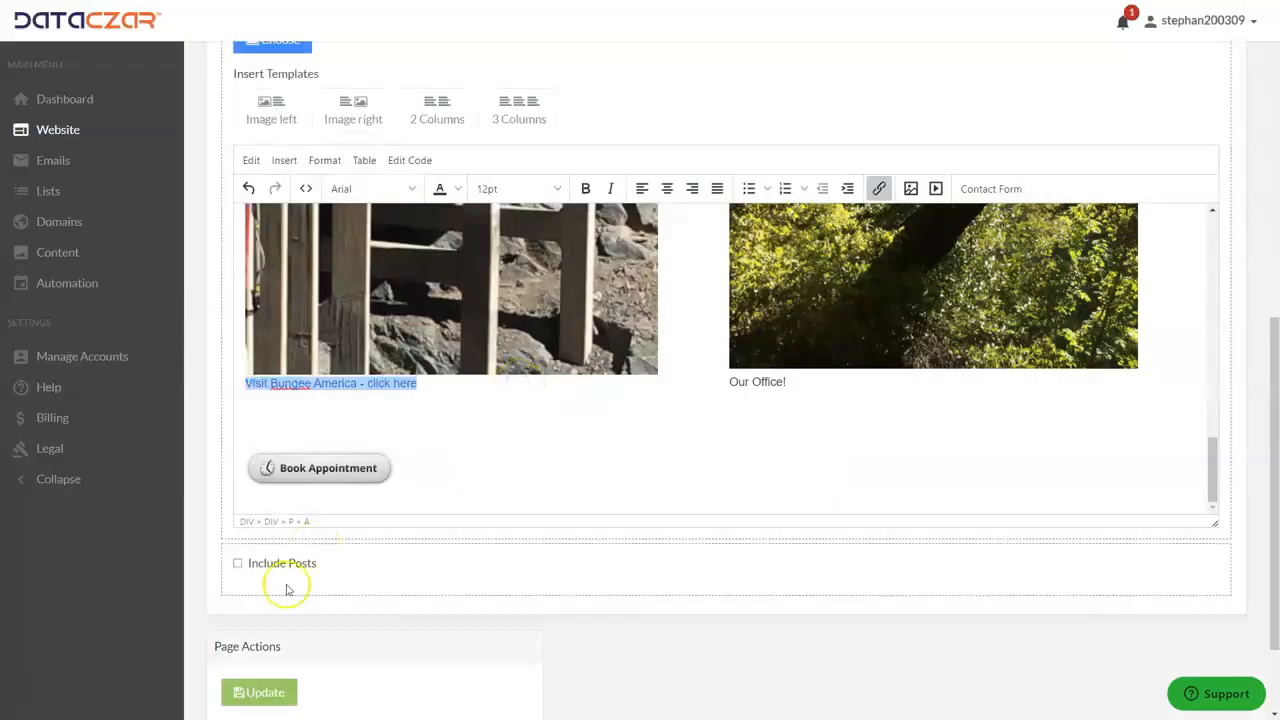
click(259, 694)
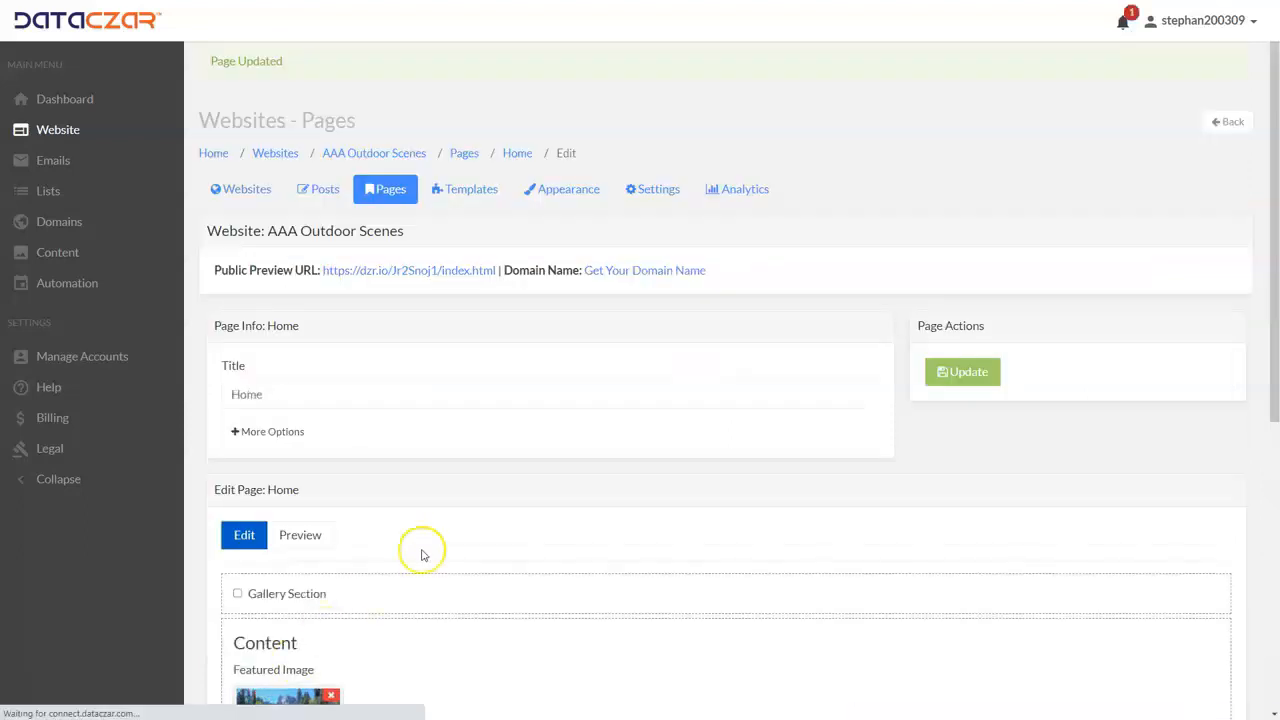
click(390, 190)
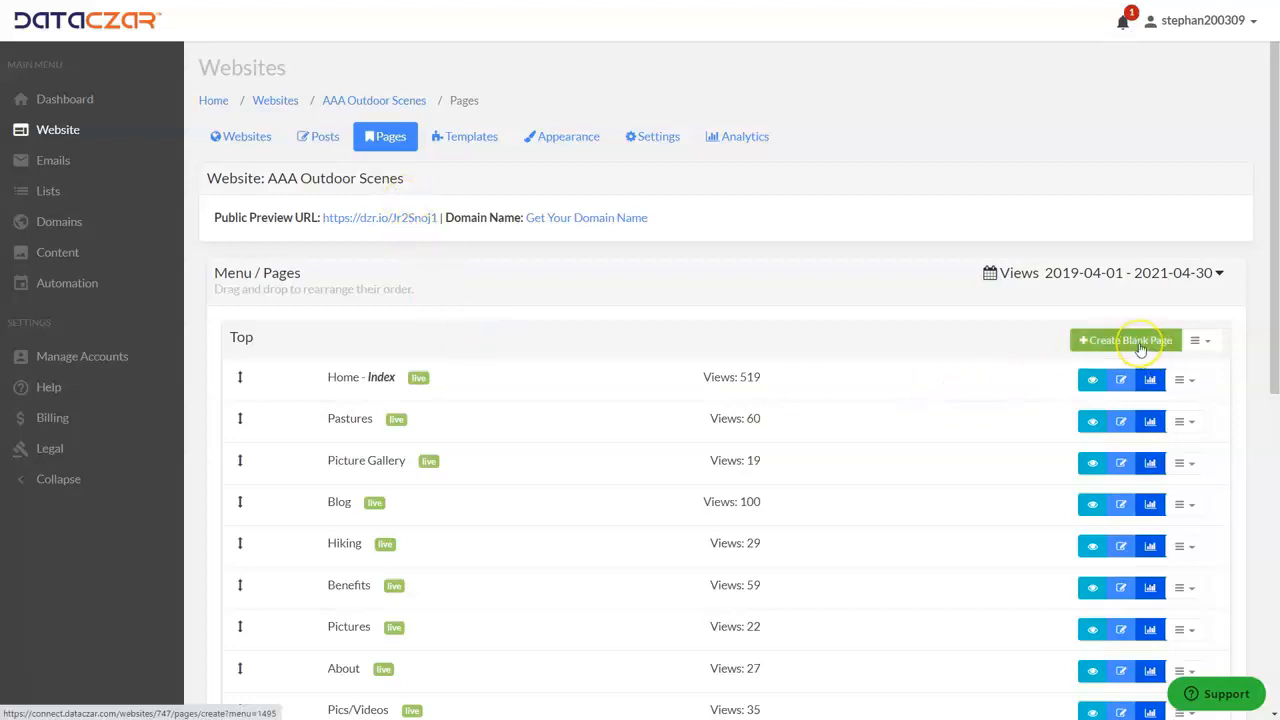
click(1205, 342)
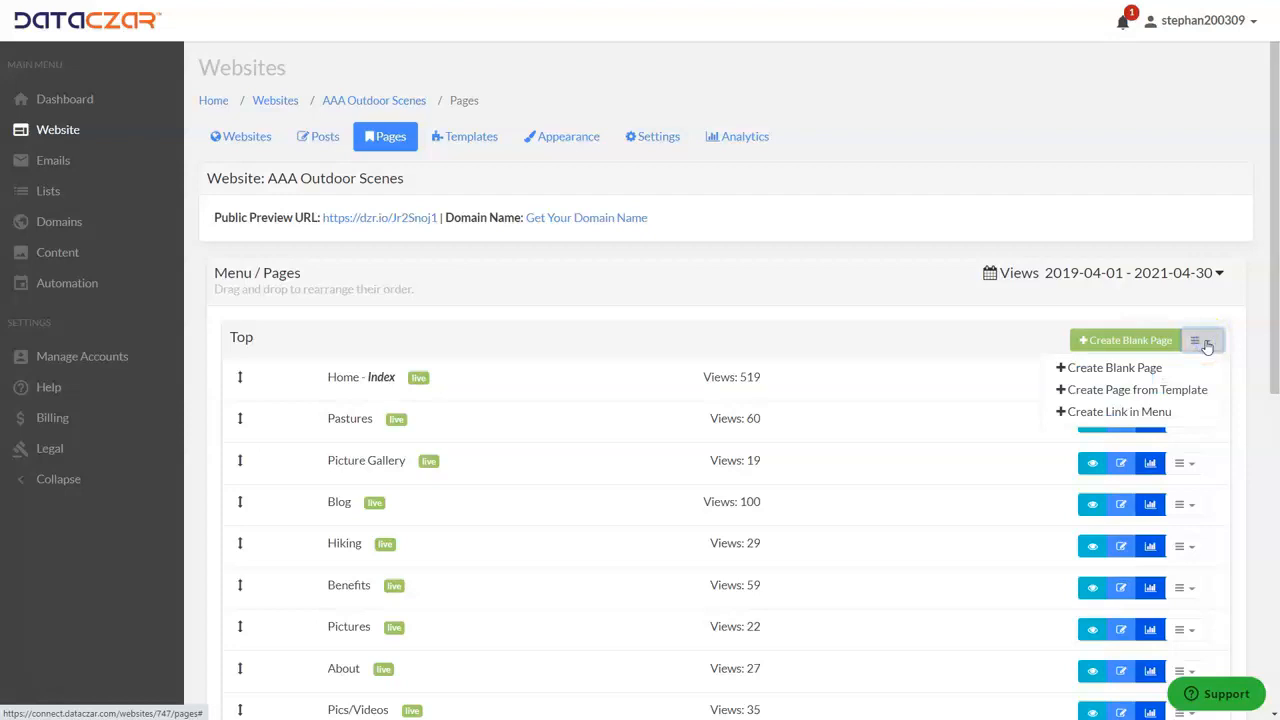
click(1115, 414)
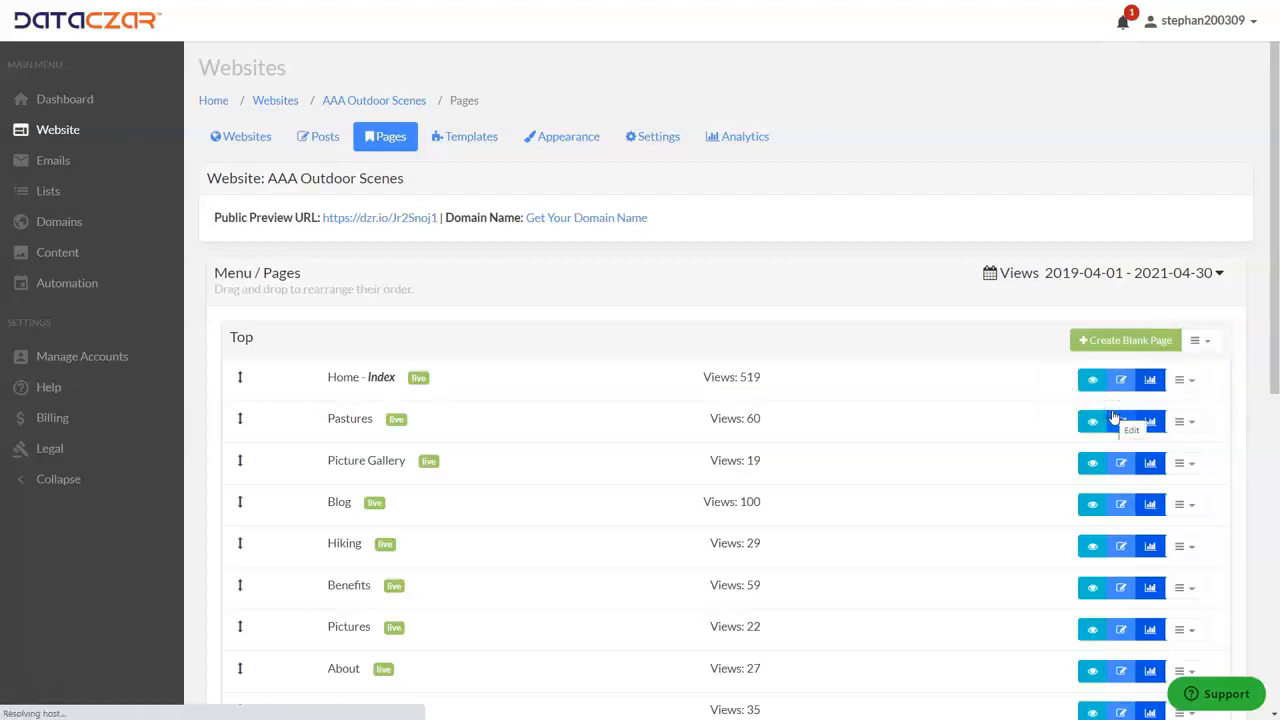
click(268, 341)
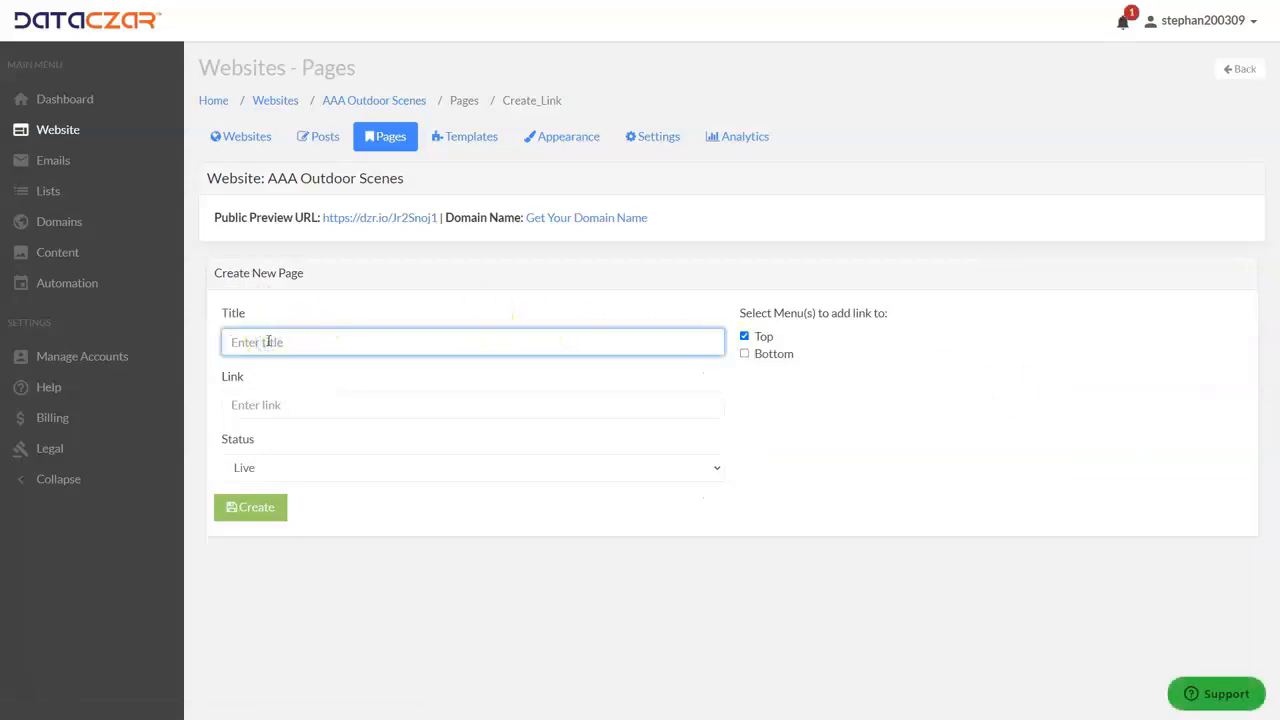
text(Bungee Jumping)
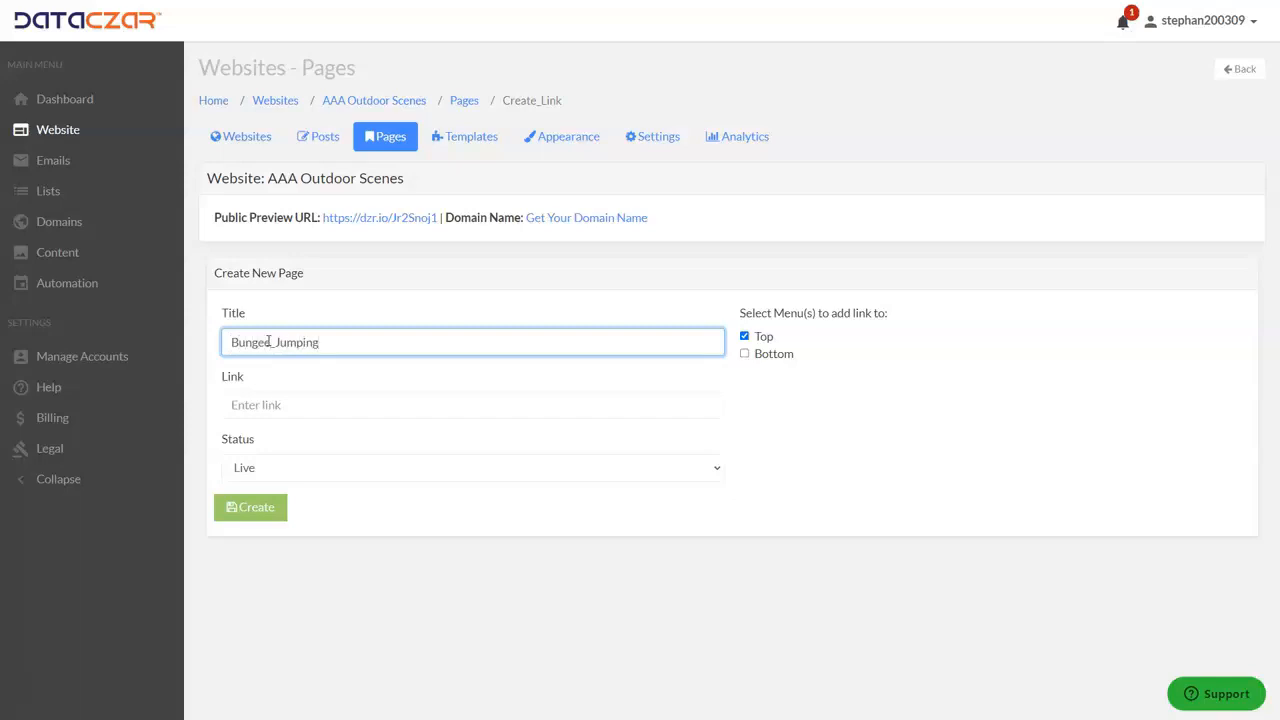
click(252, 402)
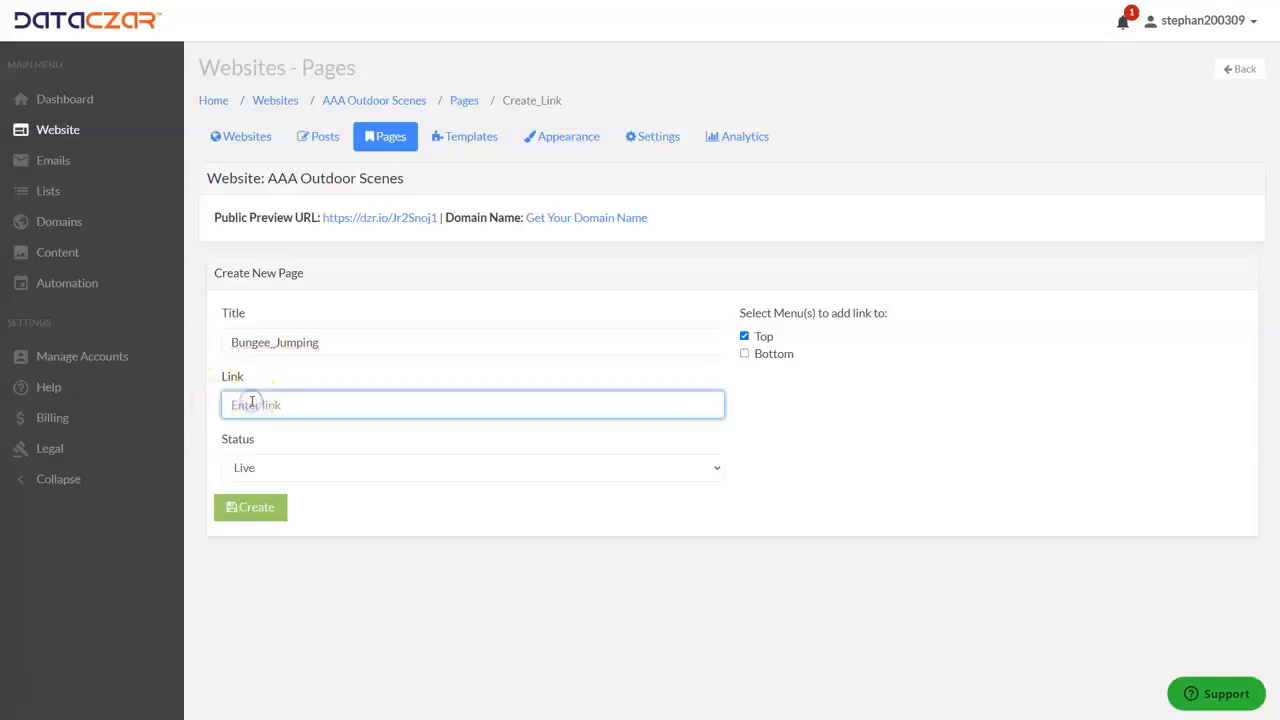
text(https://www.bungeeamerica.com/)
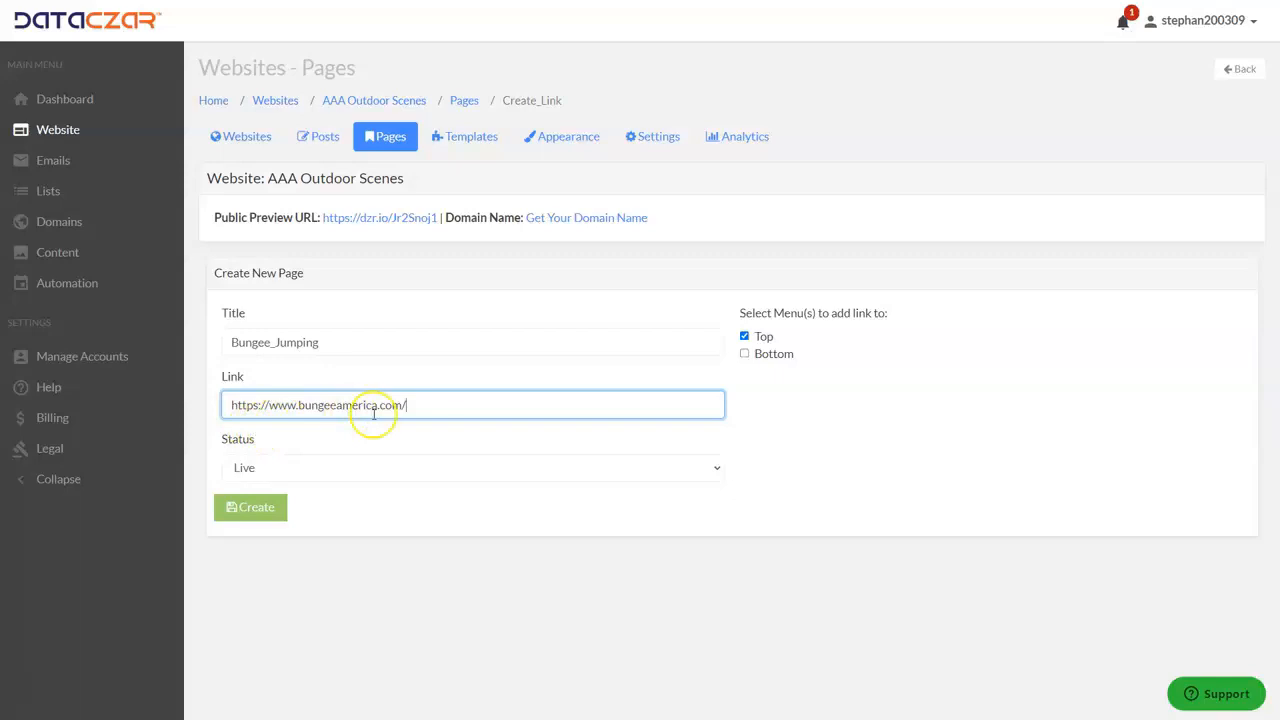
click(267, 510)
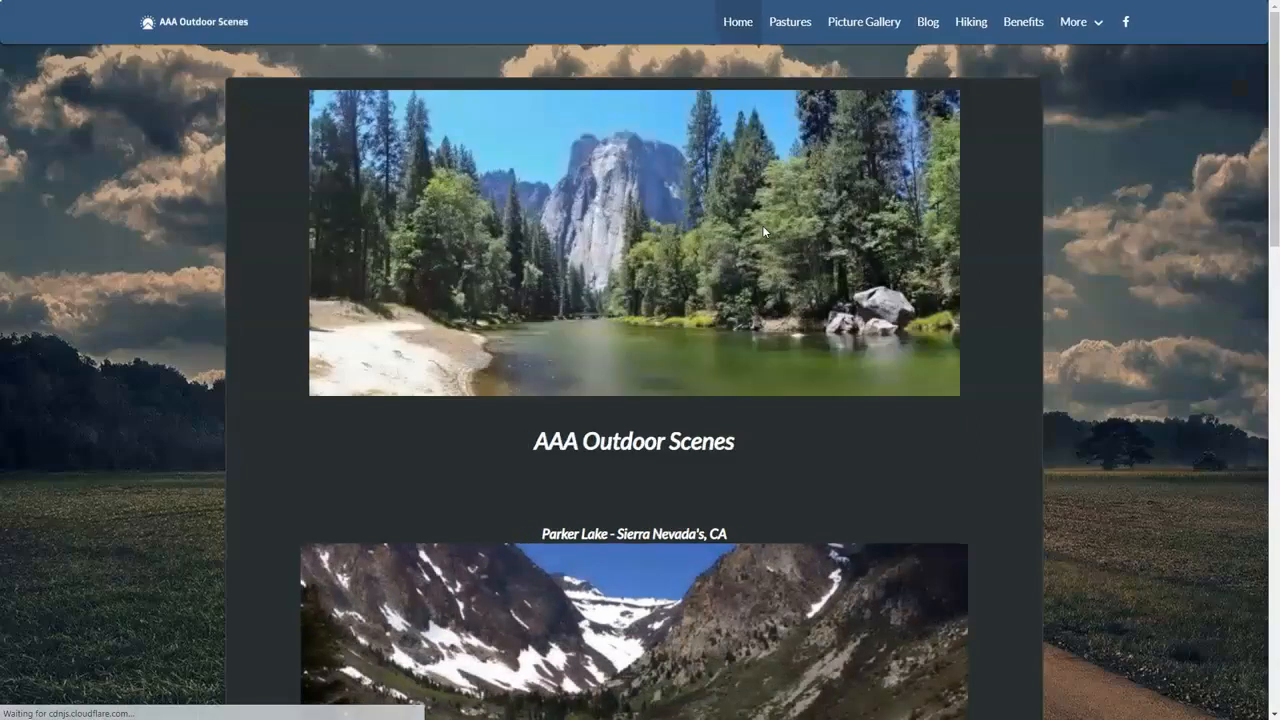
- Move the Bungee_Jumping link between Picture Gallery and Blog in the Top menu's page order
mouse_move(1067, 28)
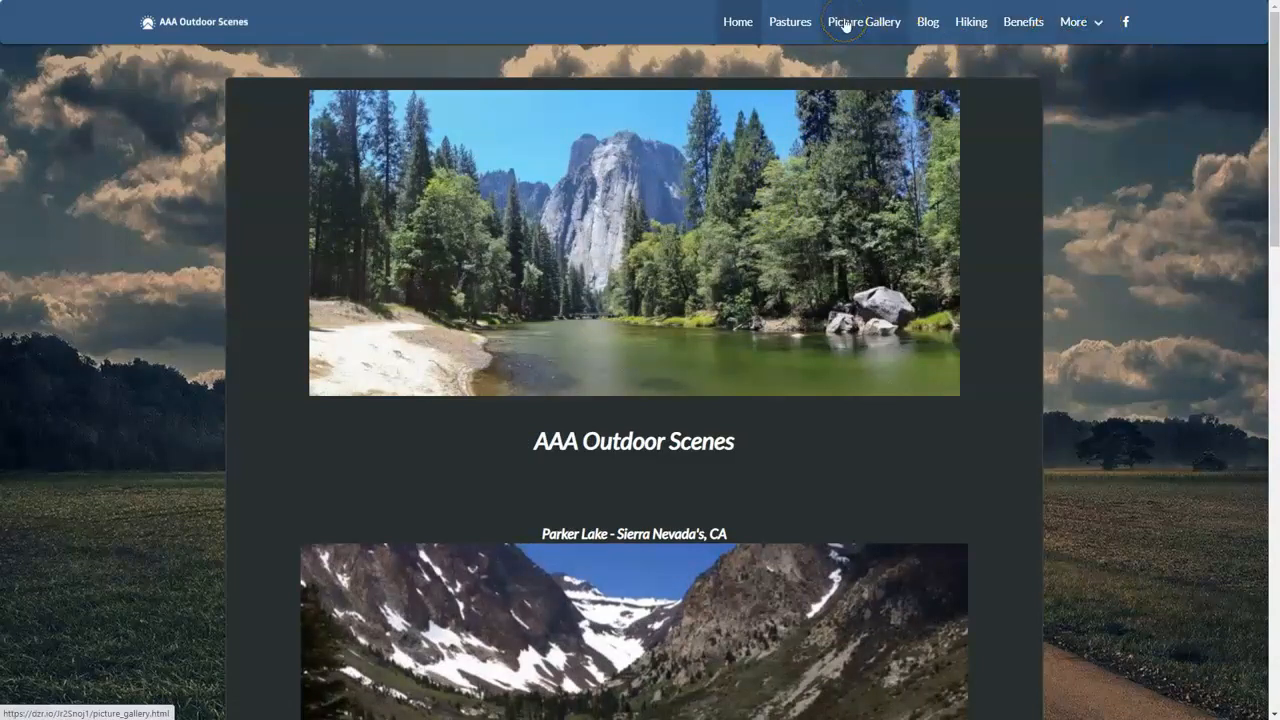
key(ctrl+Tab)
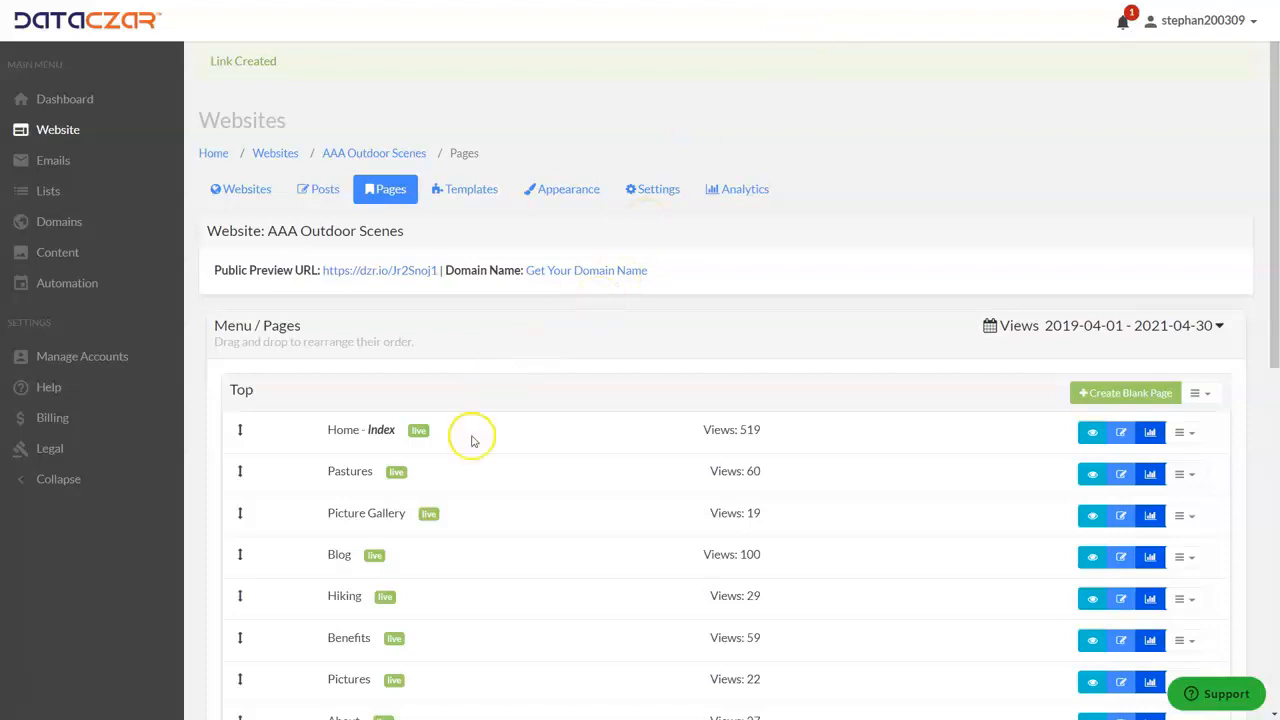
scroll(466, 452, down, 2)
scroll(466, 455, down, 1)
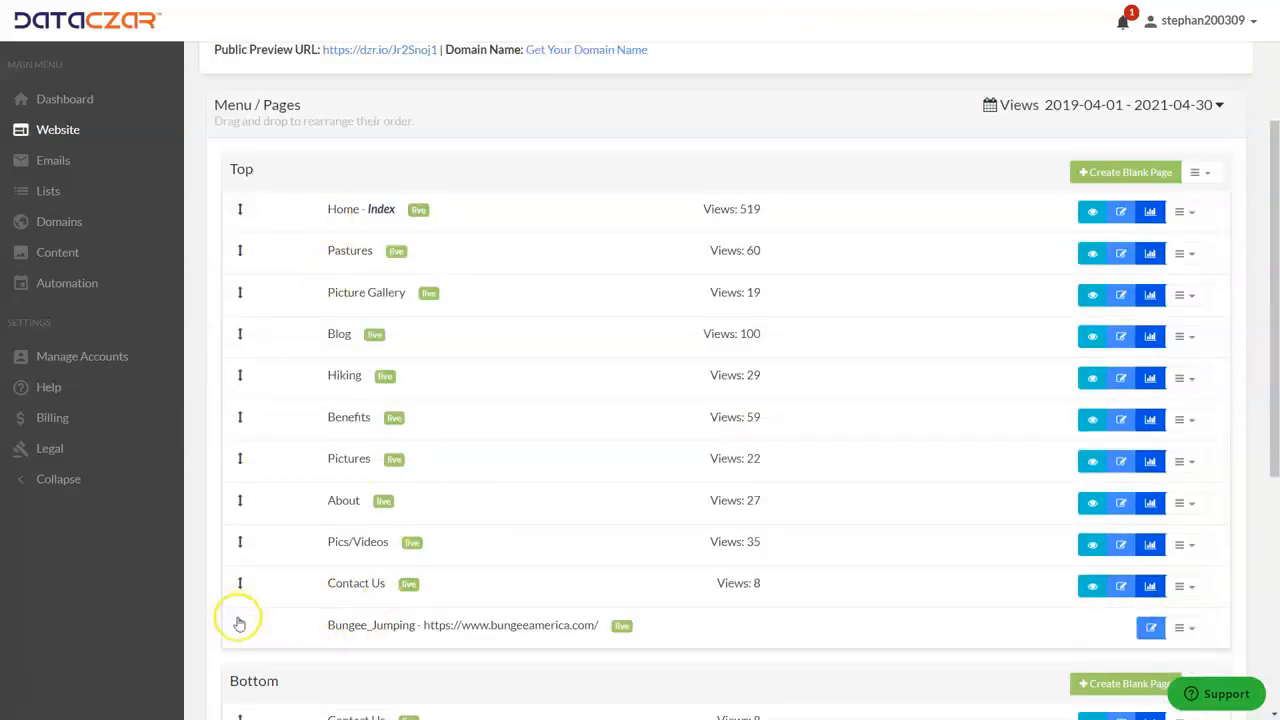
drag(240, 630, 235, 327)
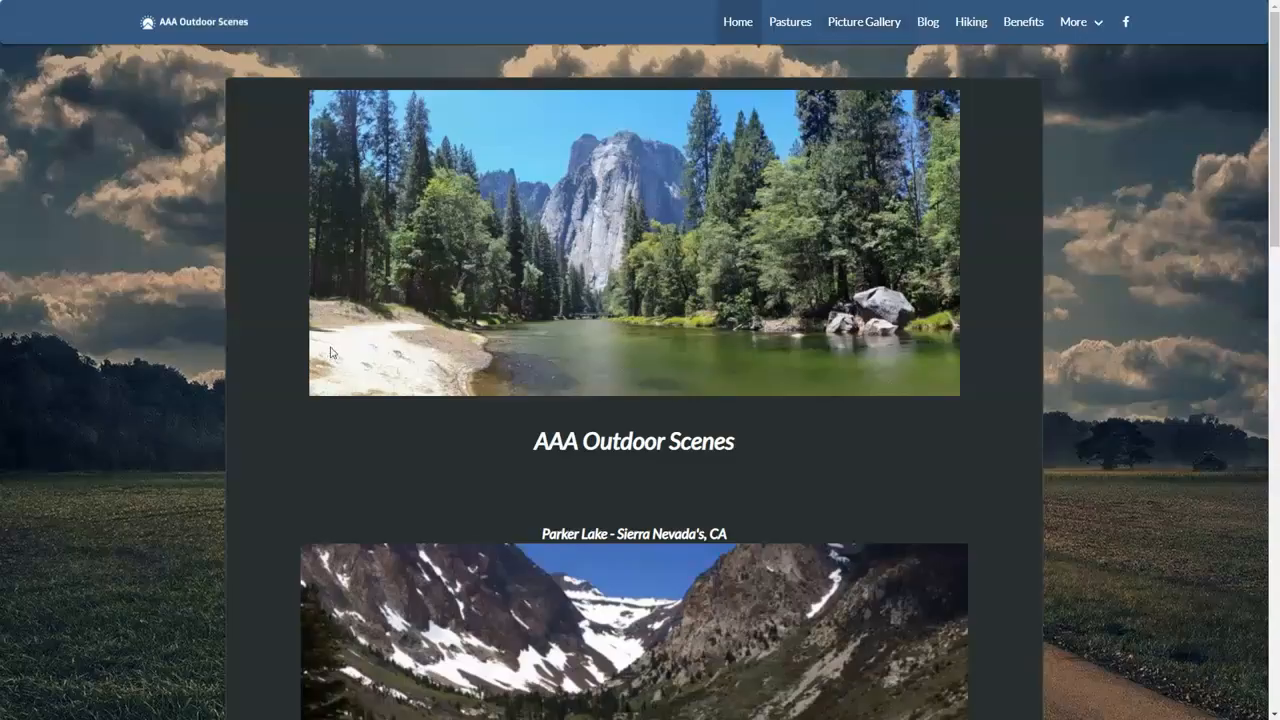
- Reload the published home page and check the new menu link and the linked caption under the bungee photo
key(F5)
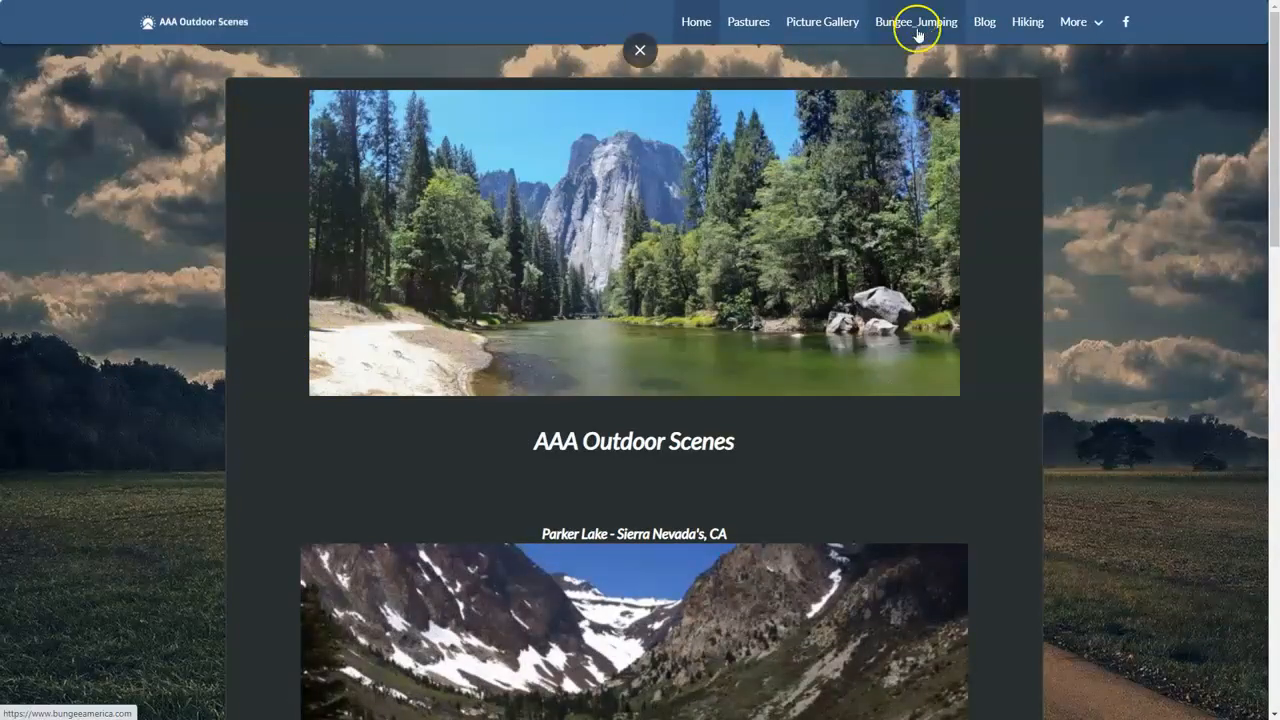
scroll(290, 390, down, 10)
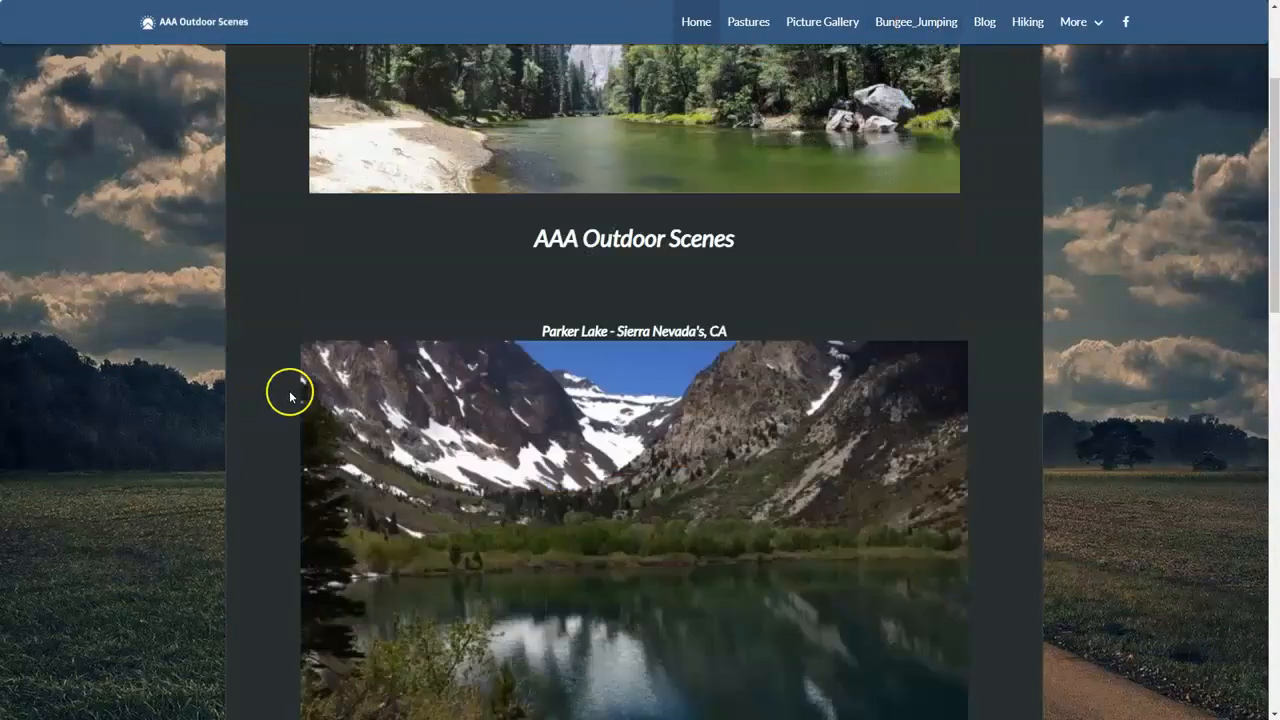
scroll(292, 390, down, 1)
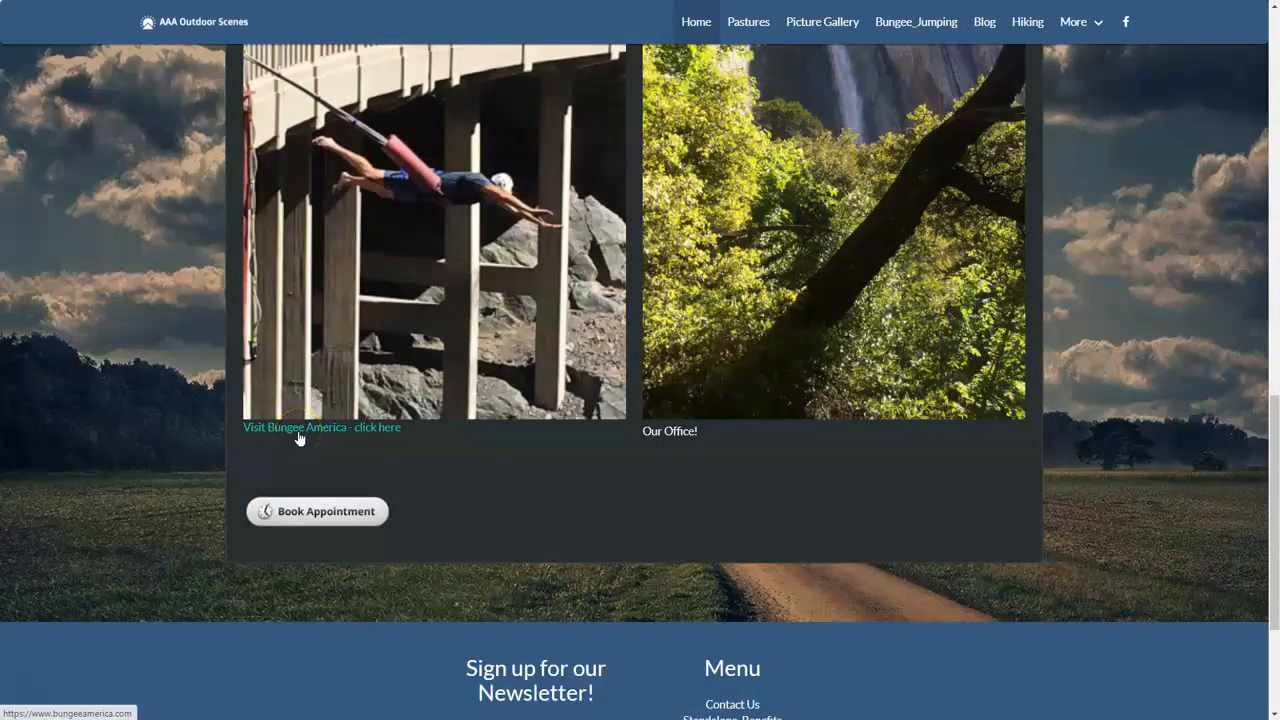
- Test the linked caption under the bungee photo and the Bungee_Jumping link in the published site's top menu
click(318, 428)
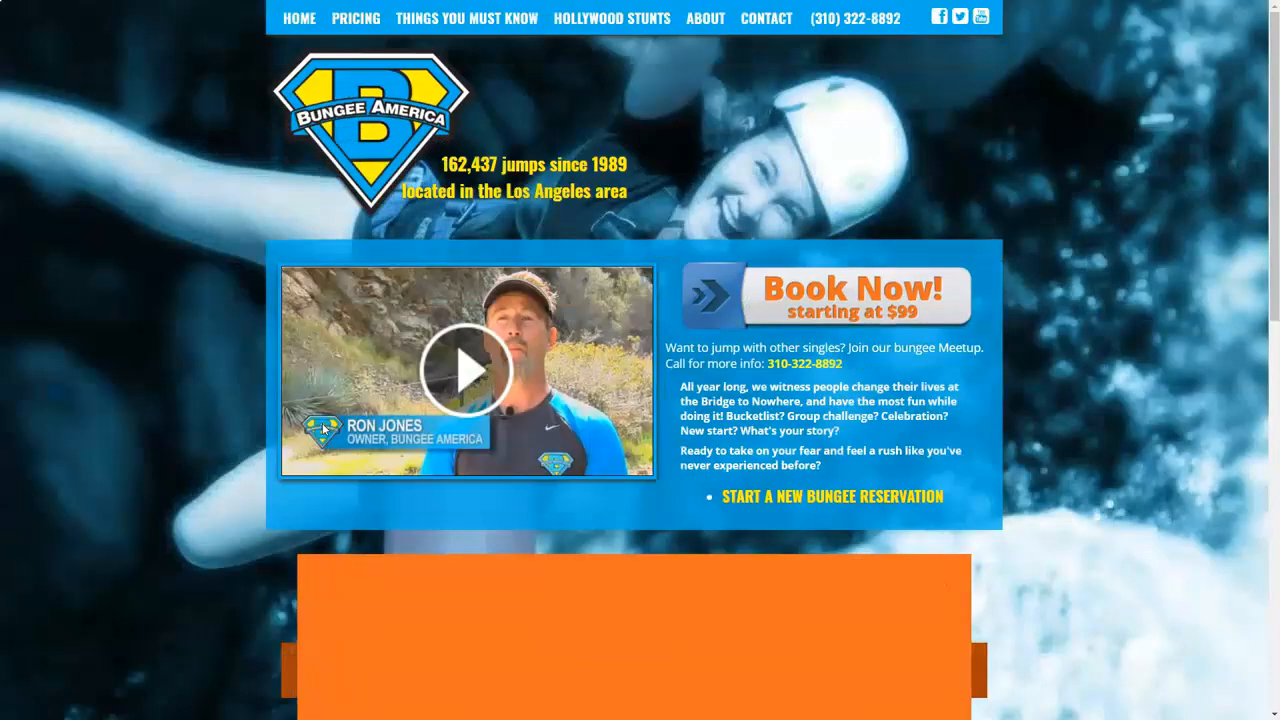
key(ctrl+Tab)
key(ctrl+Tab)
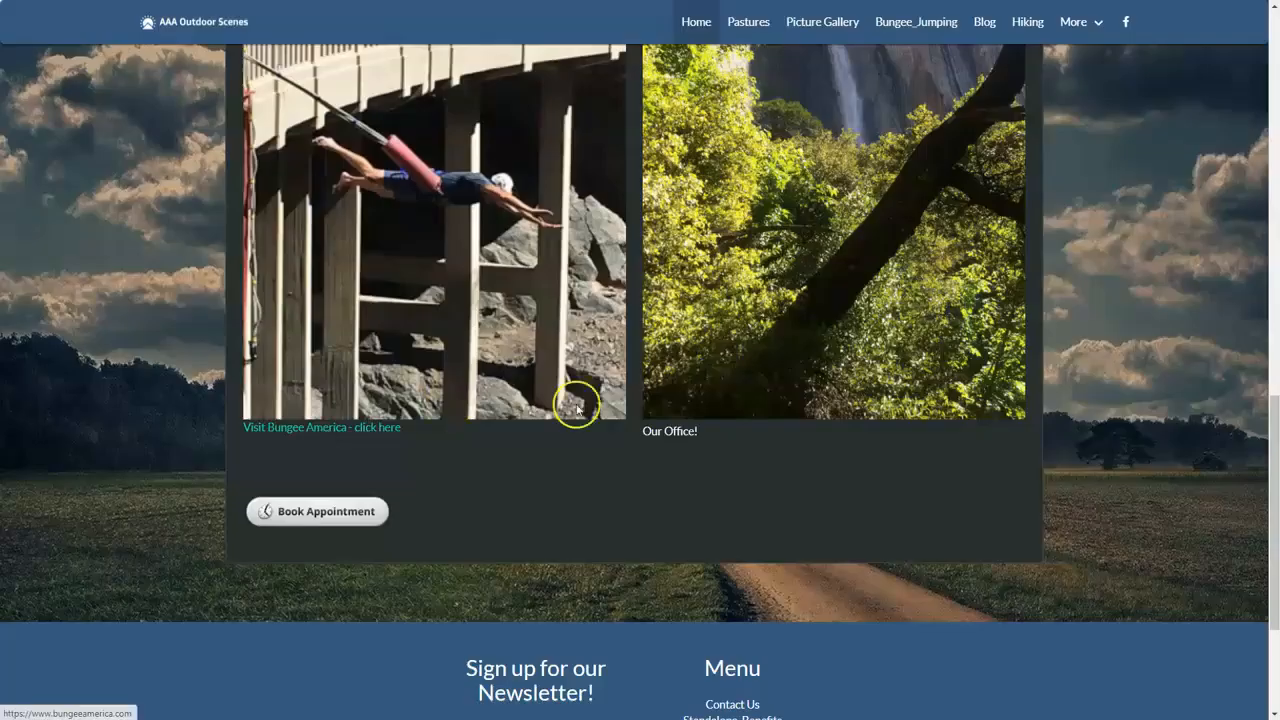
scroll(607, 396, up, 7)
scroll(607, 396, up, 5)
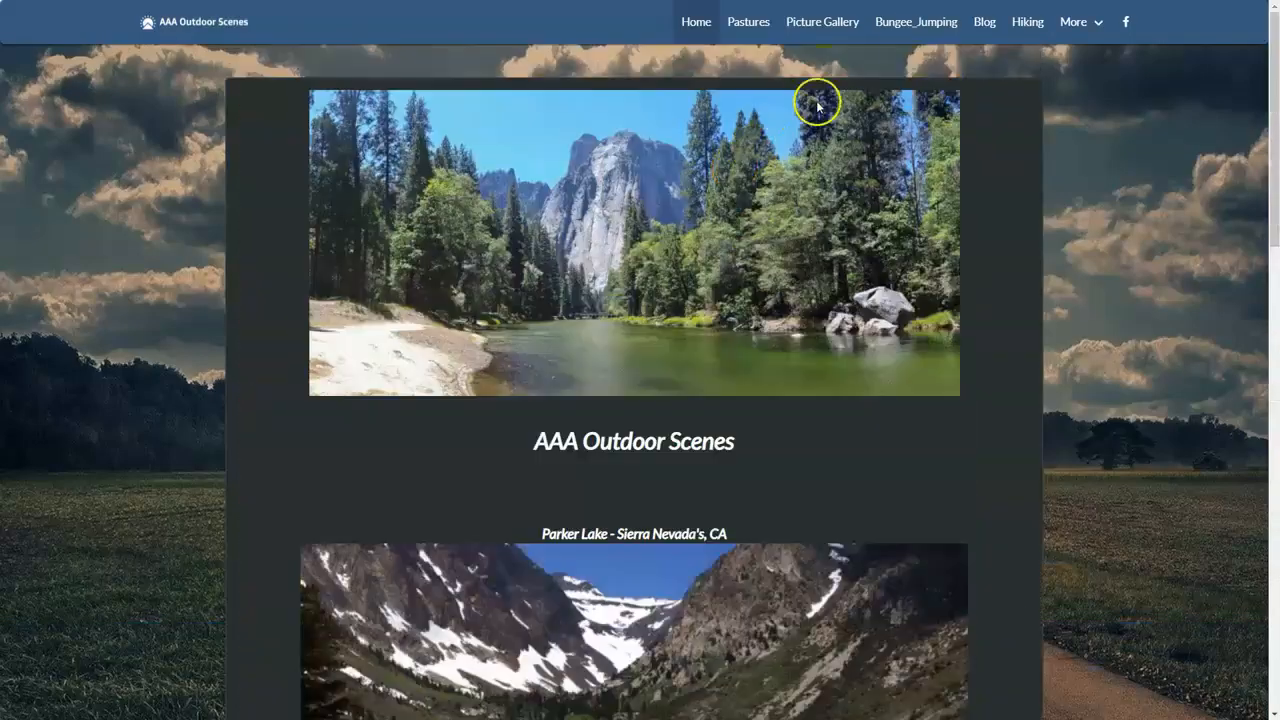
click(912, 24)
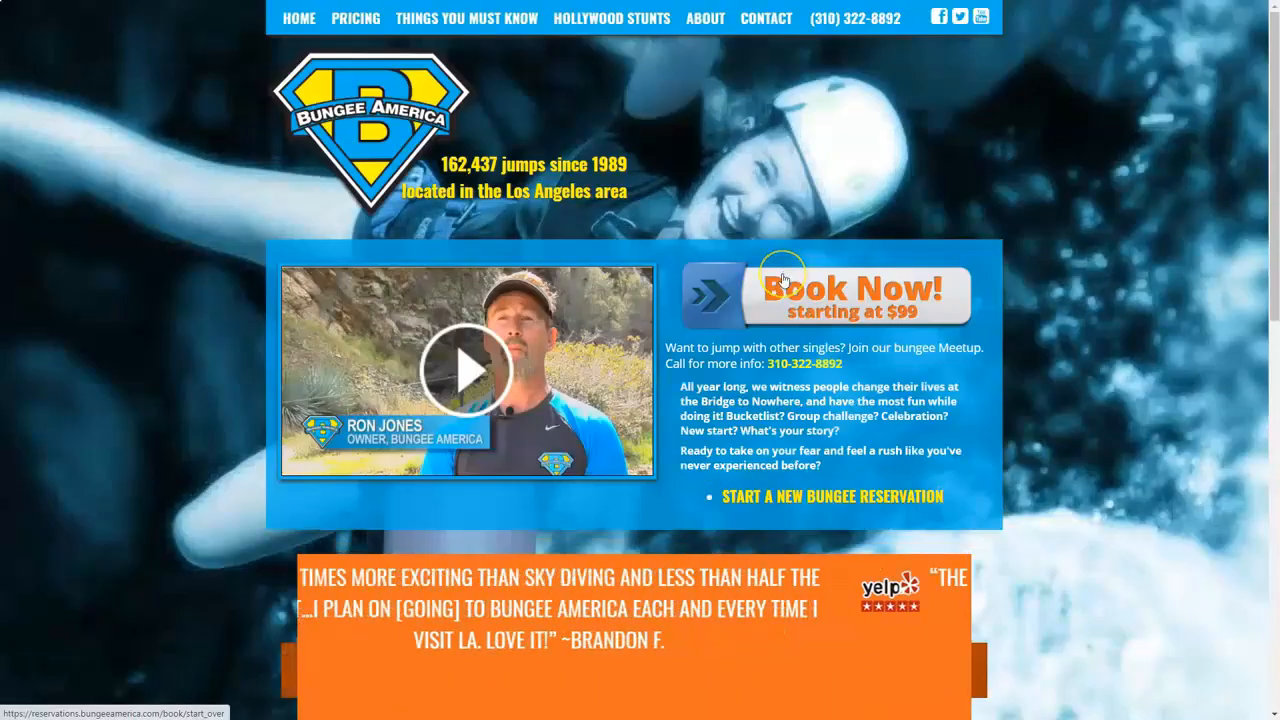
- Return to Dataczar and open the overview of the AAA Outdoor Scenes website
key(ctrl+shift+Tab)
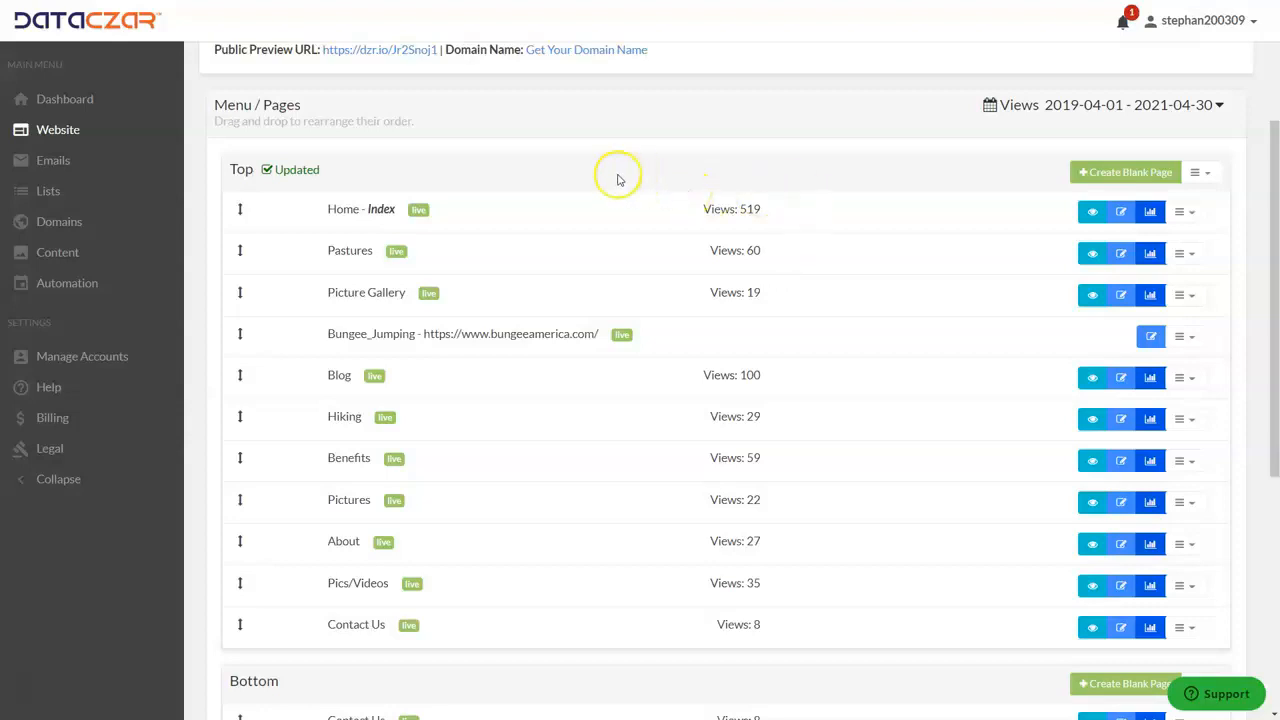
click(65, 131)
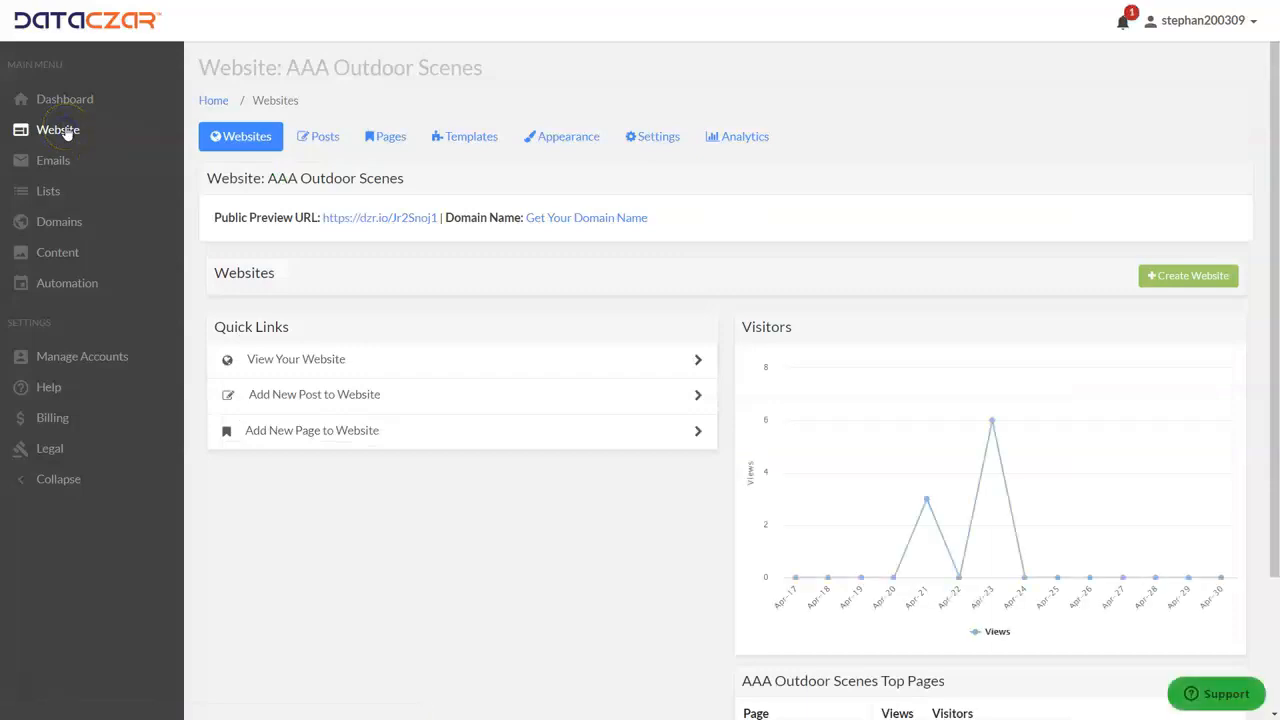
- Browse the featured tutorial videos in the Help section and return to the account dashboard
click(57, 394)
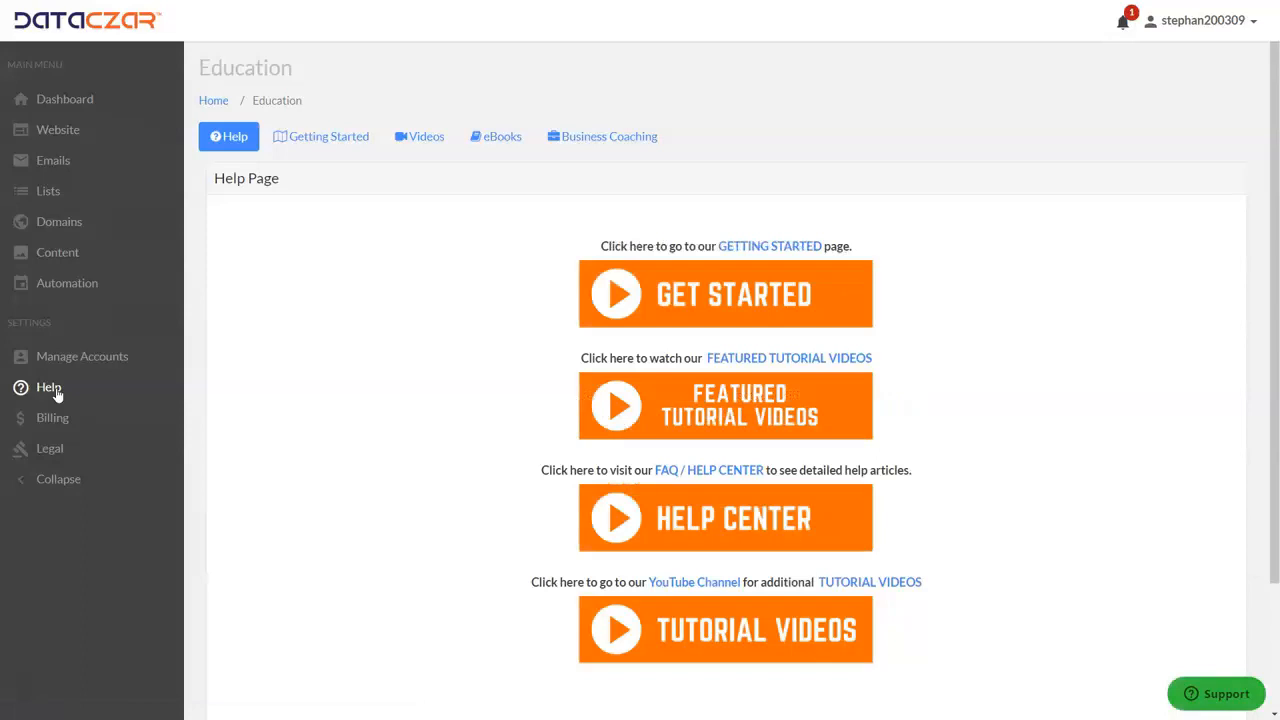
click(709, 417)
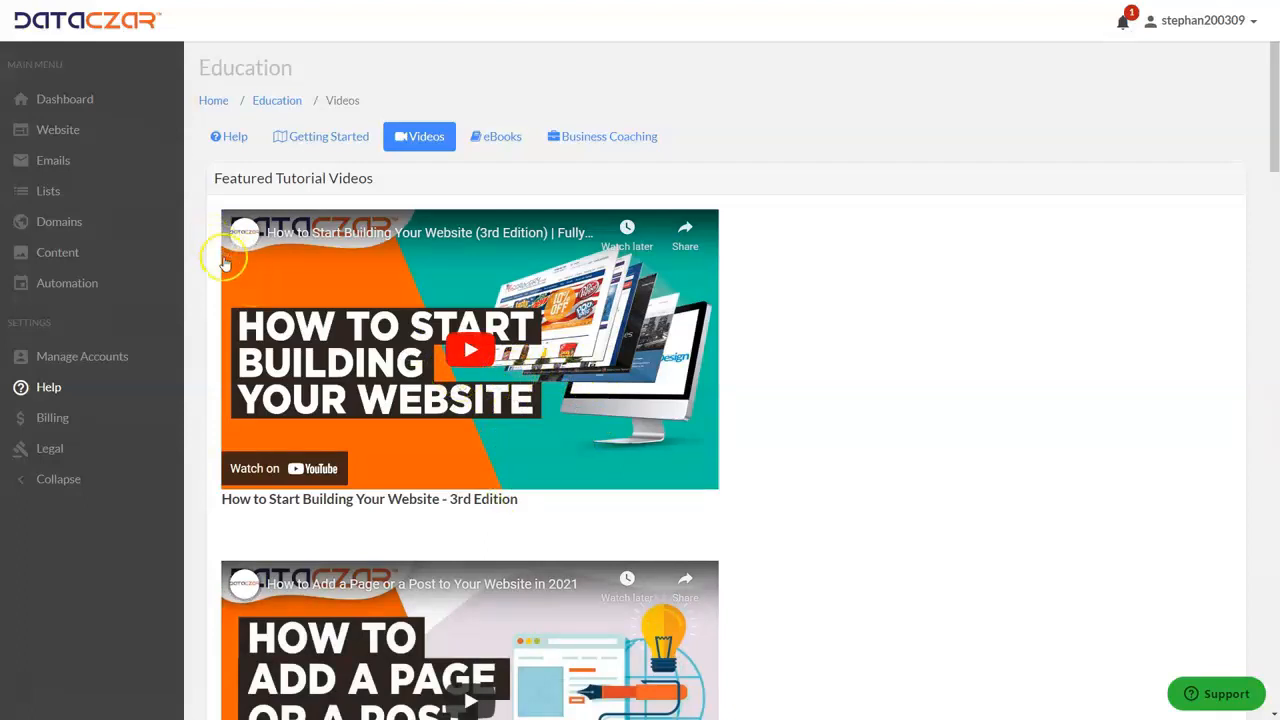
scroll(529, 467, down, 4)
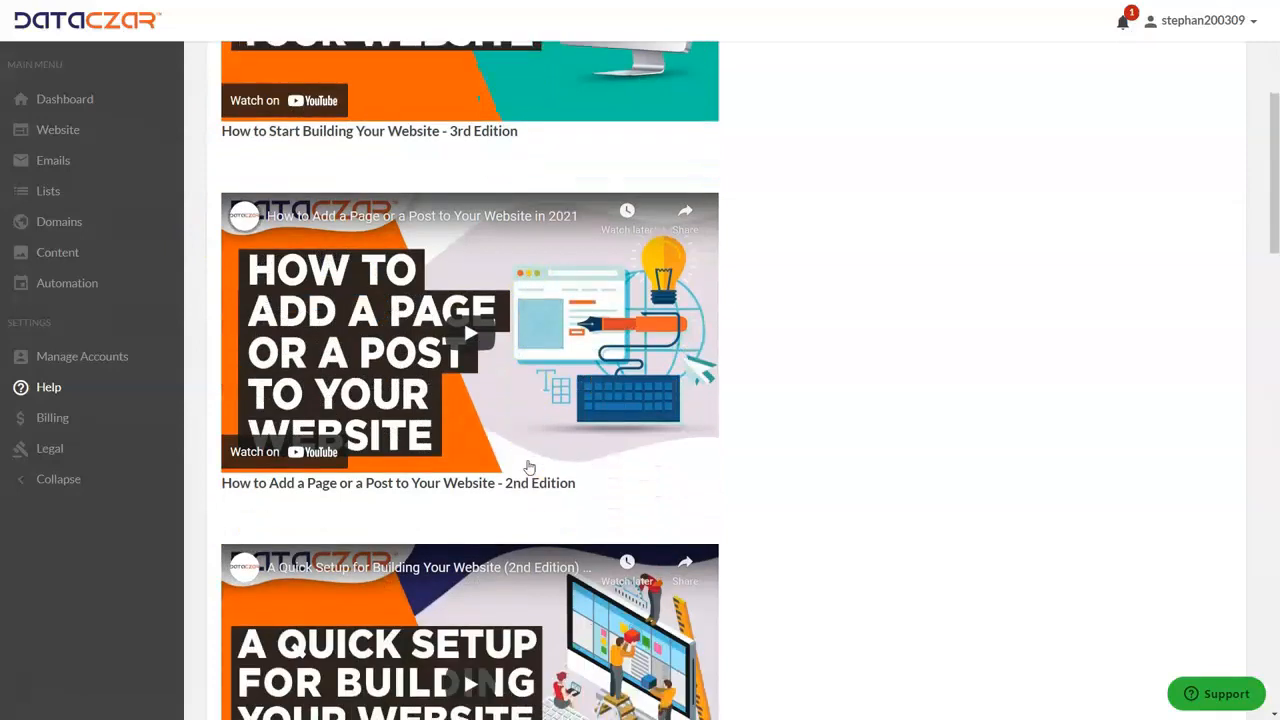
scroll(527, 464, up, 3)
scroll(529, 467, up, 1)
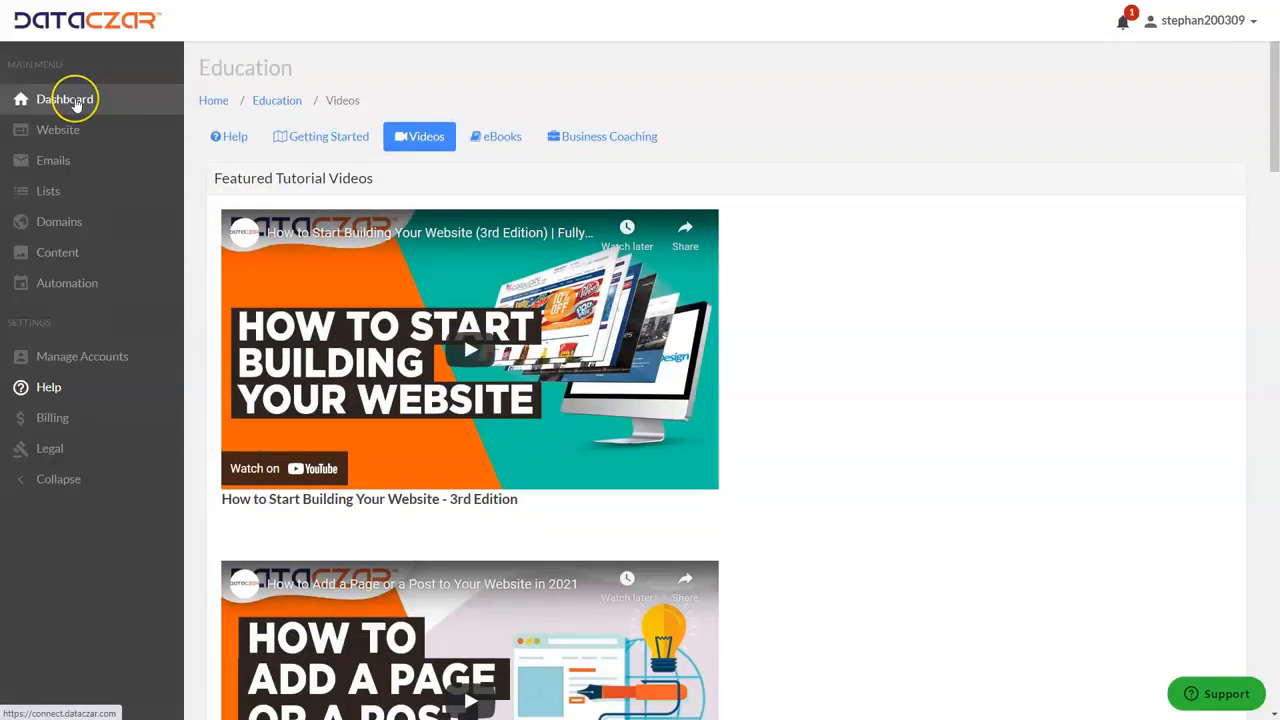
click(75, 104)
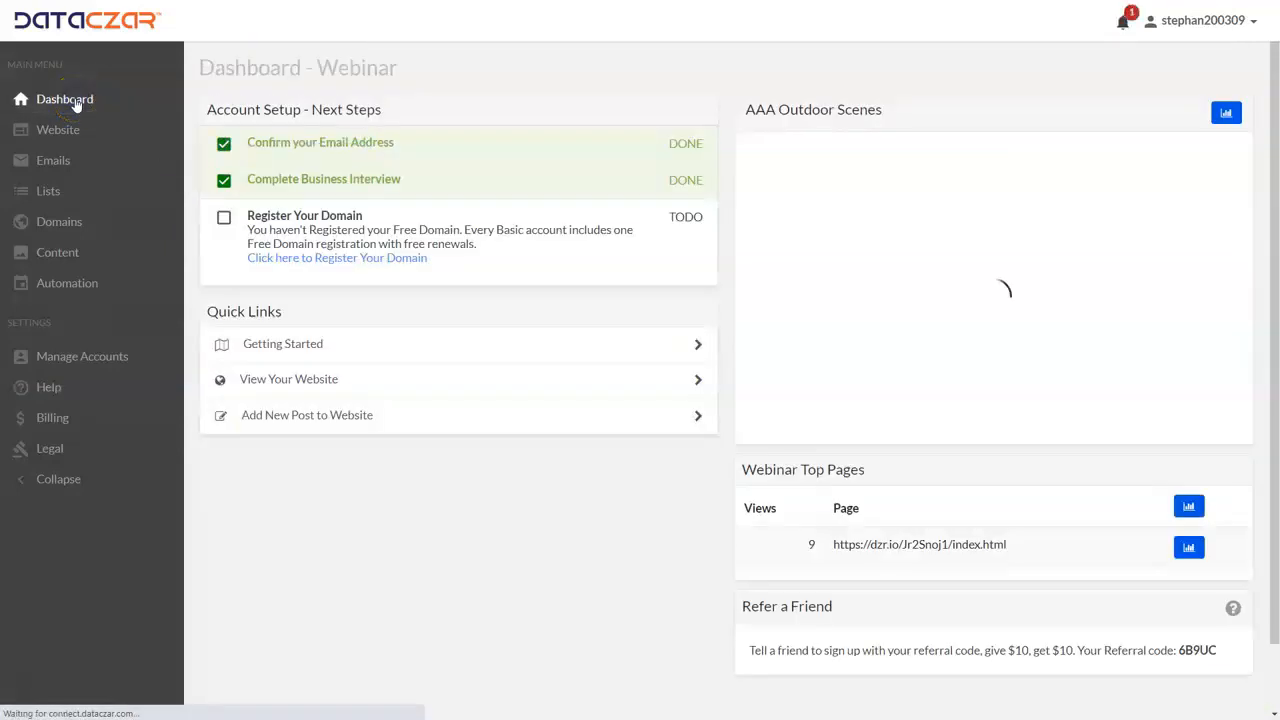